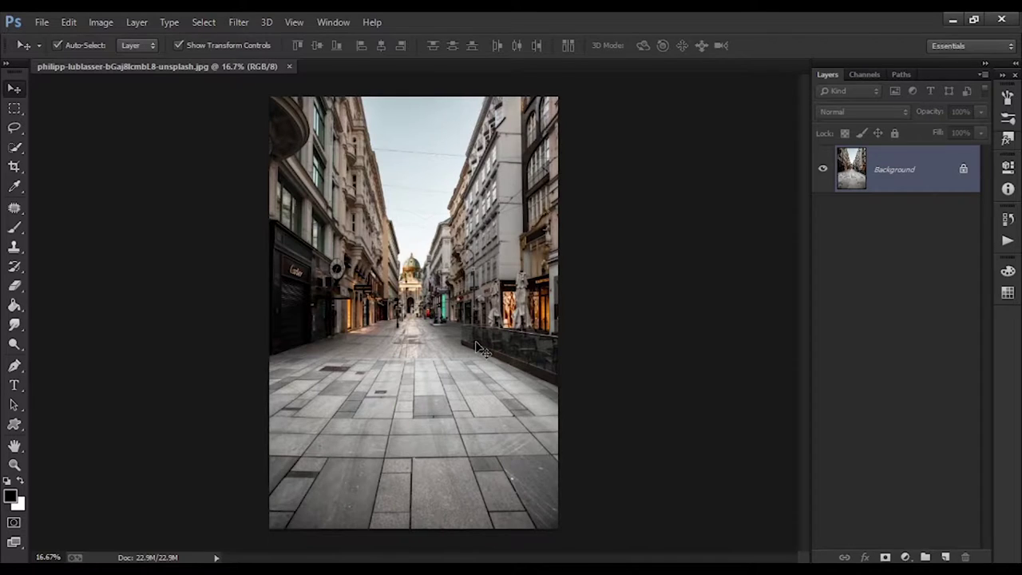
Duplicate the street photo twice, creating Layer 1 and a Background copy layer.
scroll(453, 353, up, 2)
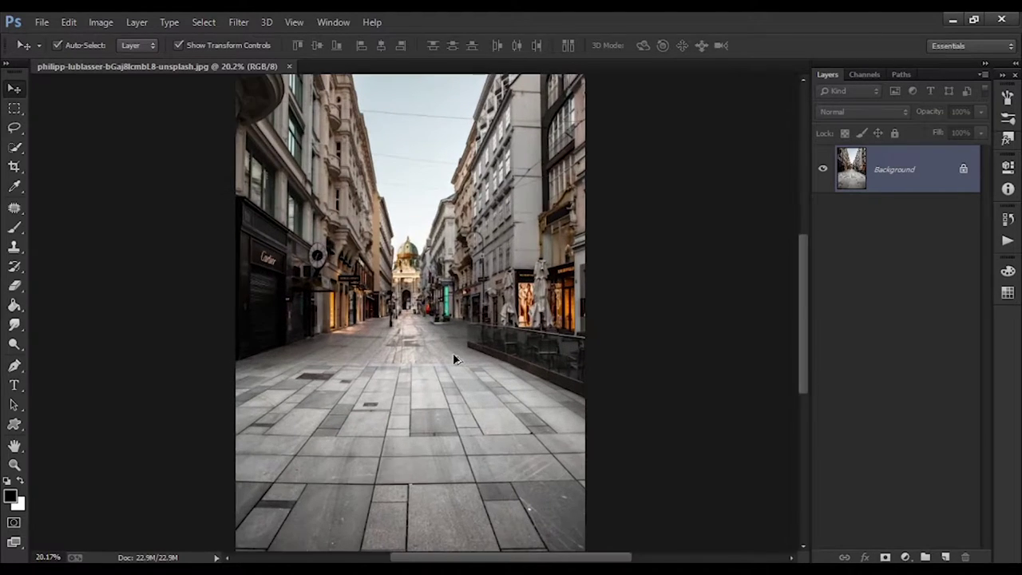
scroll(453, 352, down, 1)
scroll(453, 353, up, 1)
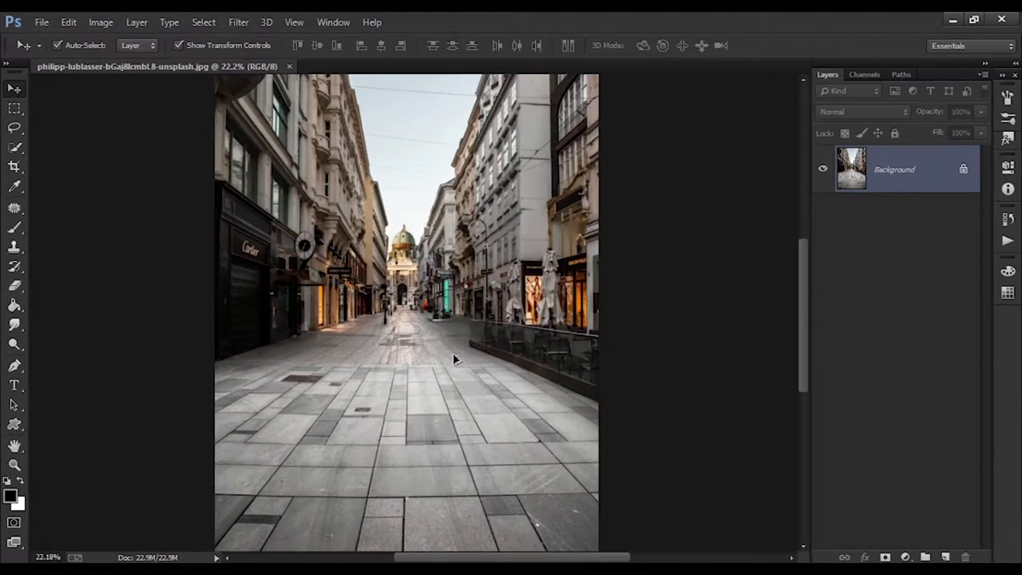
scroll(453, 353, down, 1)
scroll(453, 353, up, 1)
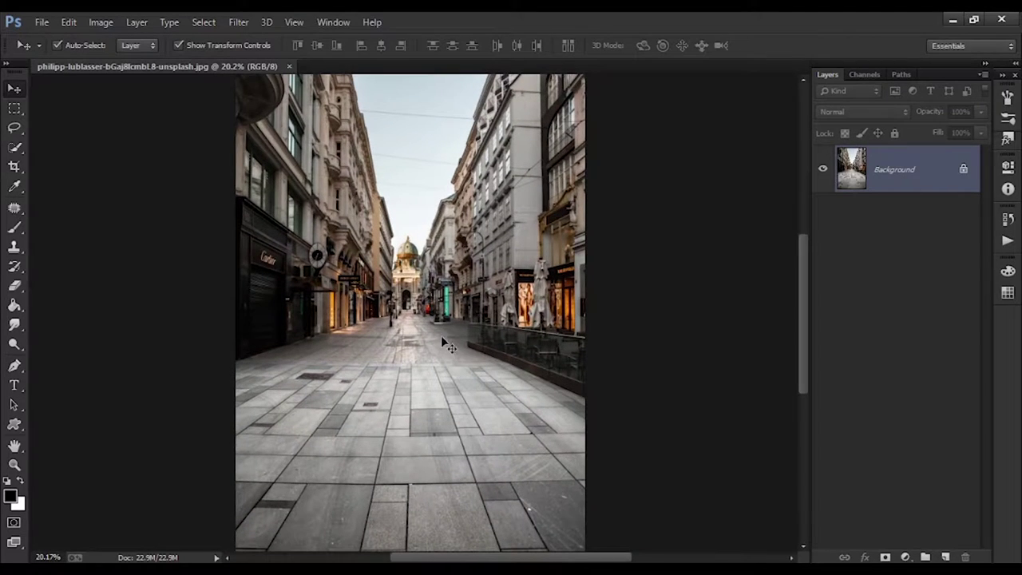
scroll(412, 402, up, 1)
scroll(412, 391, up, 3)
scroll(415, 387, up, 5)
scroll(413, 381, down, 10)
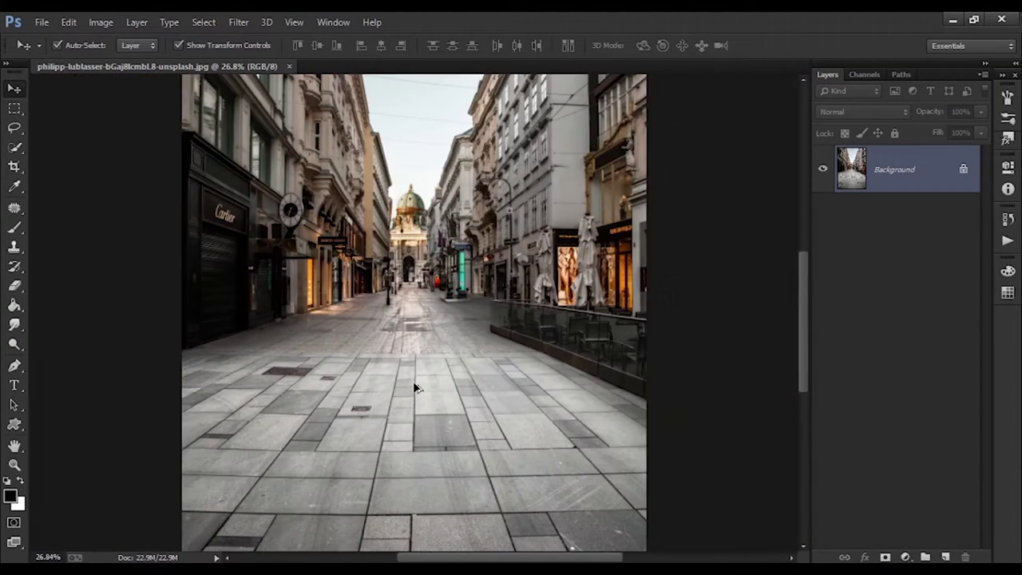
scroll(412, 386, up, 11)
scroll(357, 323, down, 3)
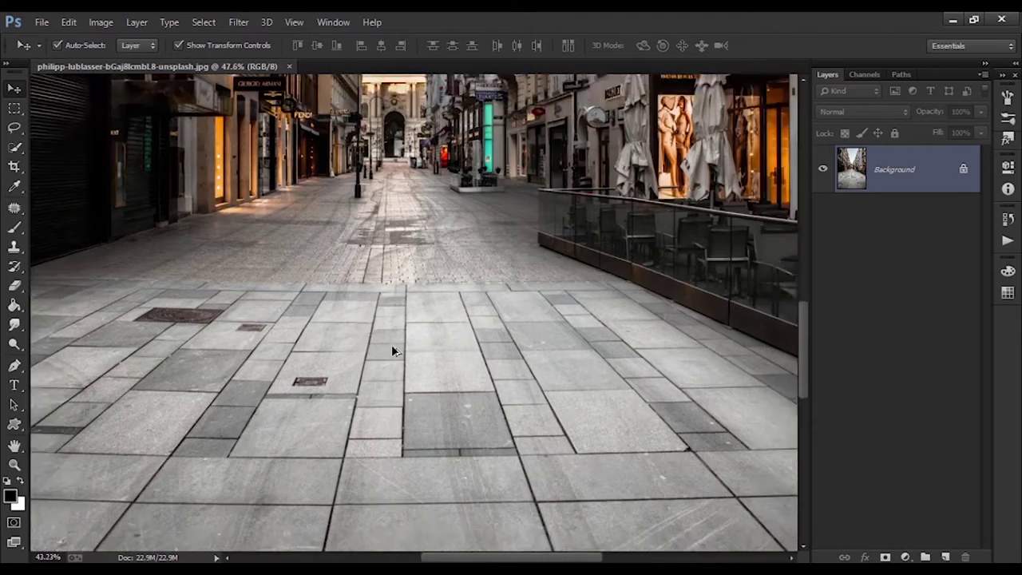
scroll(391, 344, down, 6)
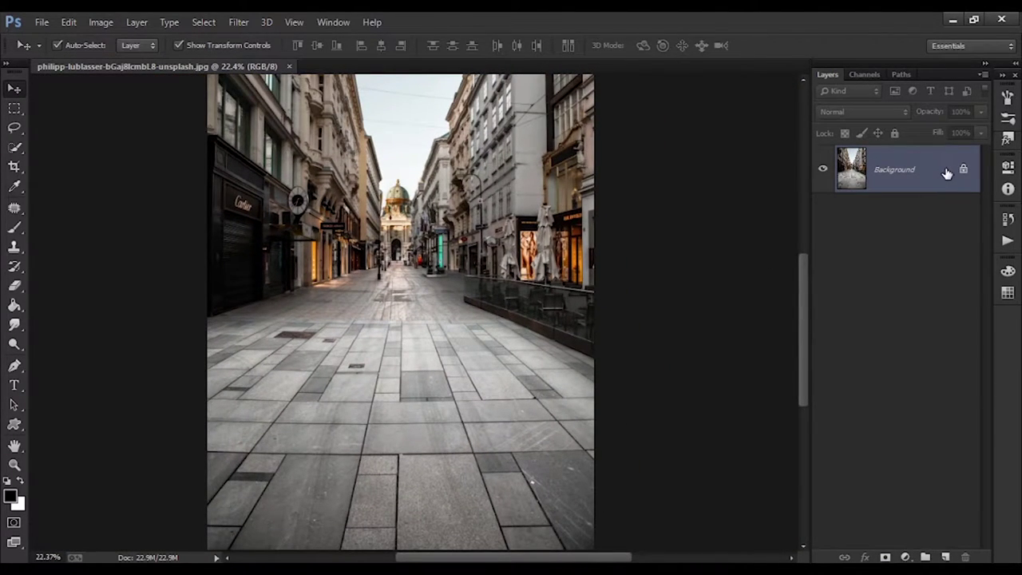
key(ctrl+j)
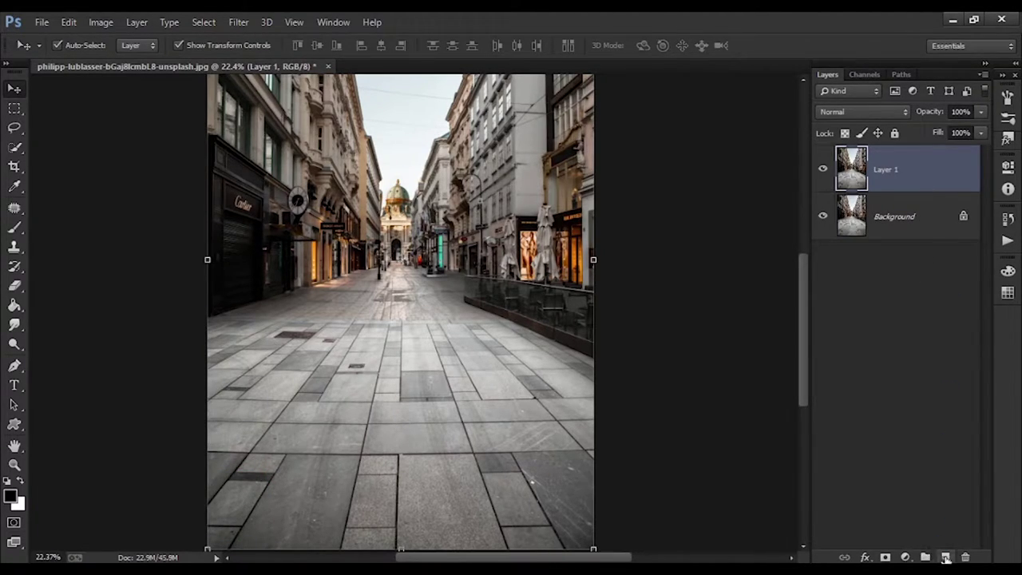
drag(934, 220, 946, 557)
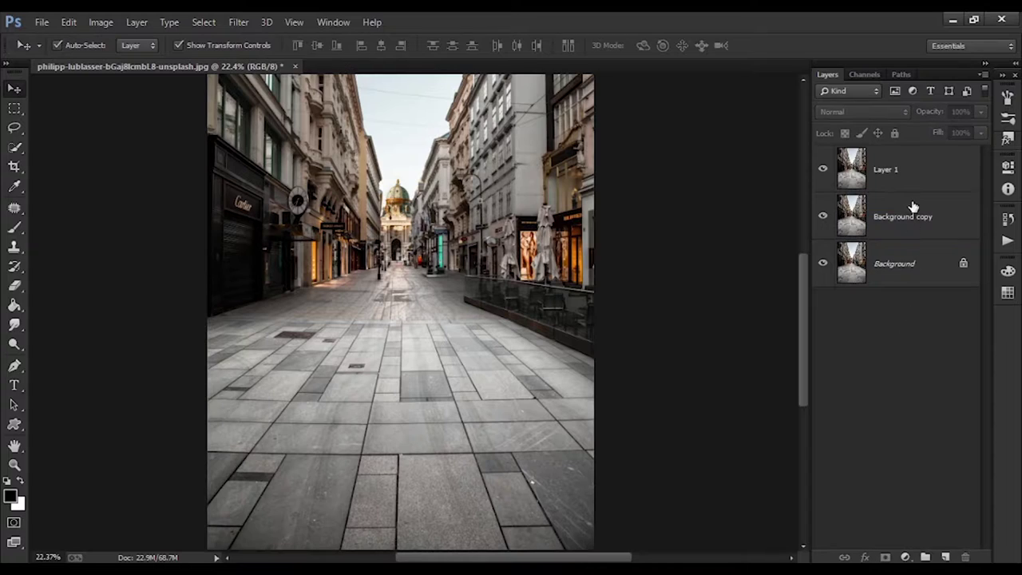
Make Layer 1 the active layer in the Layers panel.
click(892, 166)
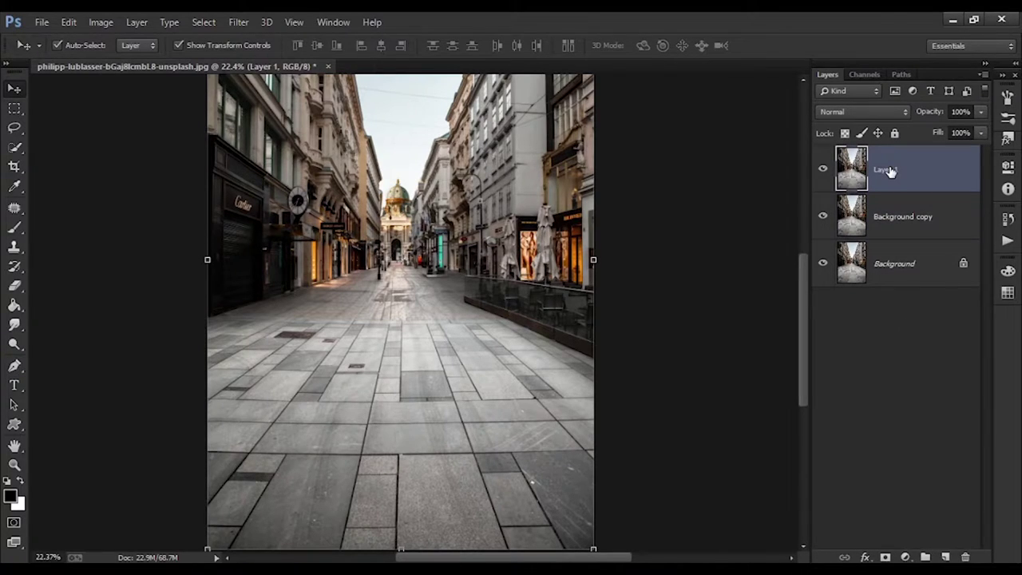
click(924, 322)
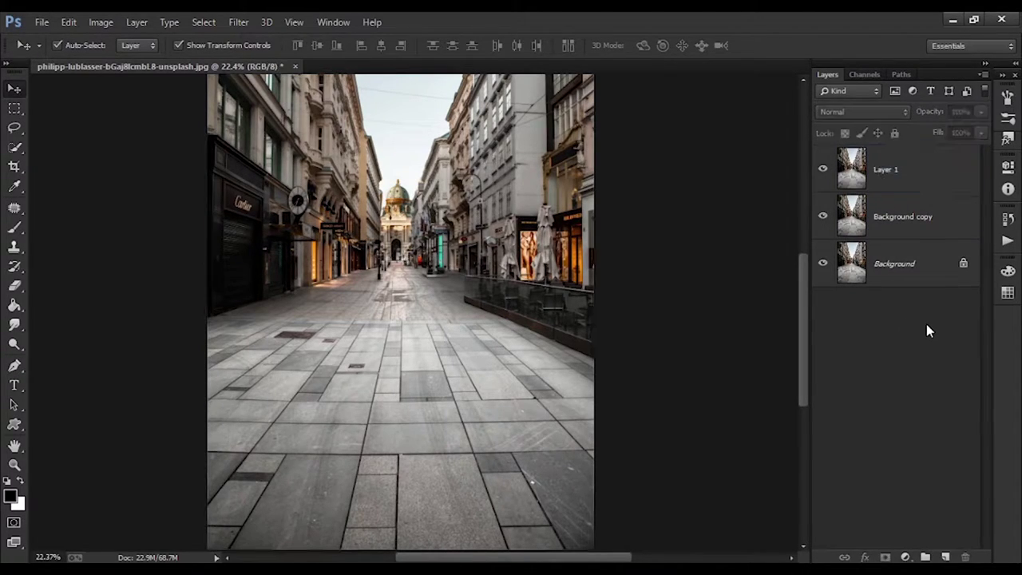
click(934, 262)
click(916, 371)
click(916, 222)
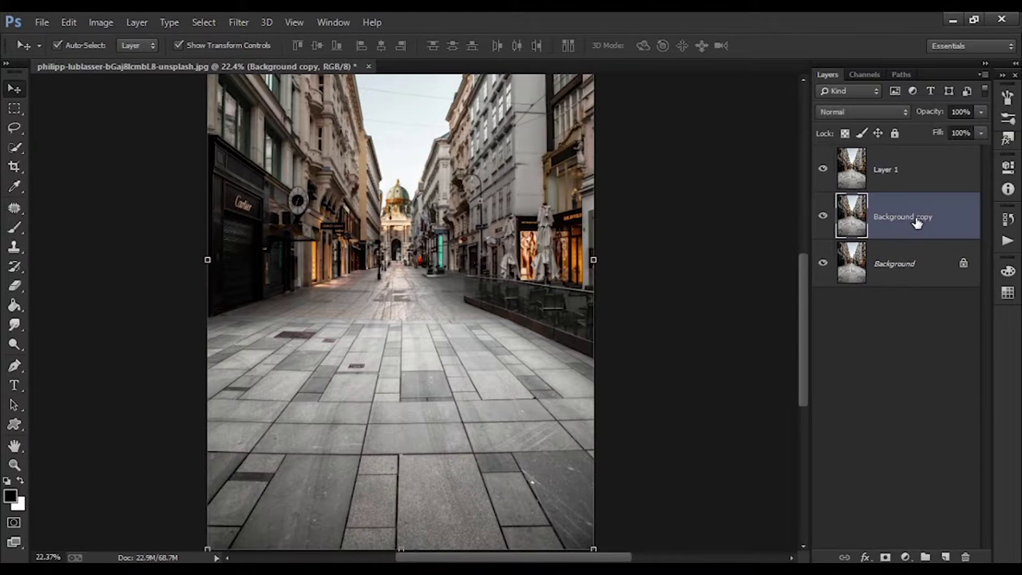
click(922, 326)
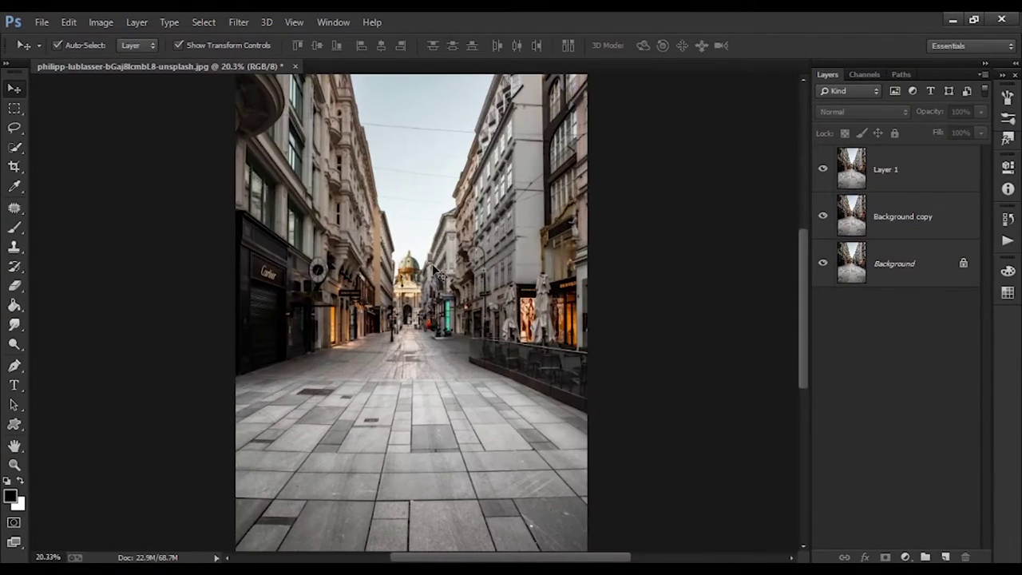
click(900, 225)
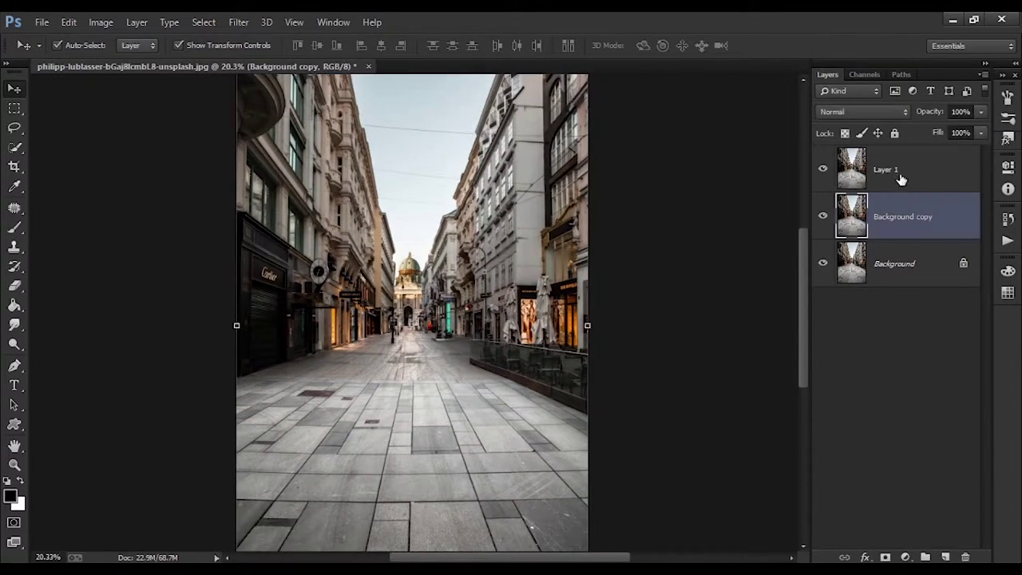
click(901, 175)
click(890, 217)
click(893, 175)
click(892, 208)
click(892, 175)
click(889, 221)
click(915, 180)
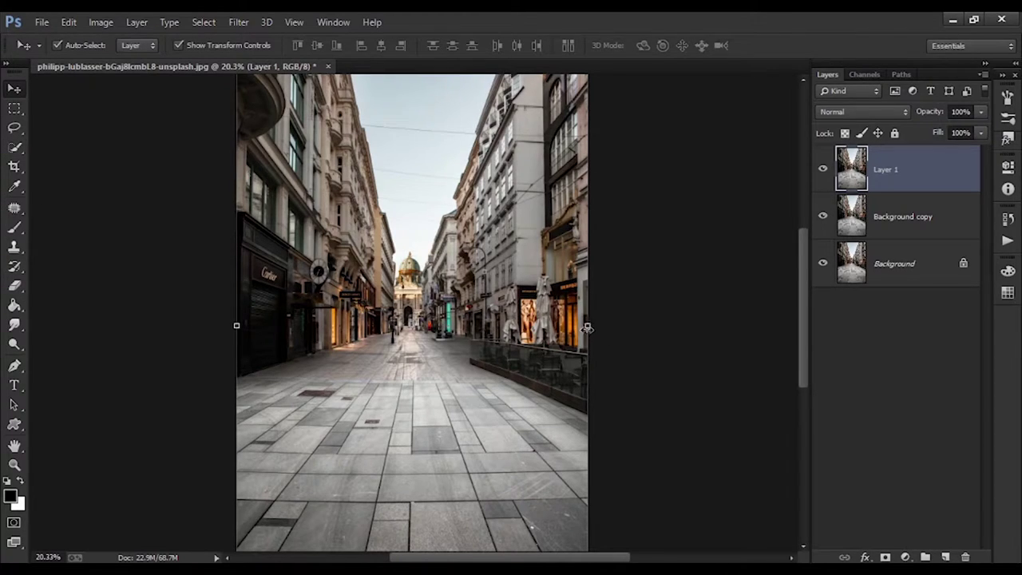
drag(587, 329, 588, 327)
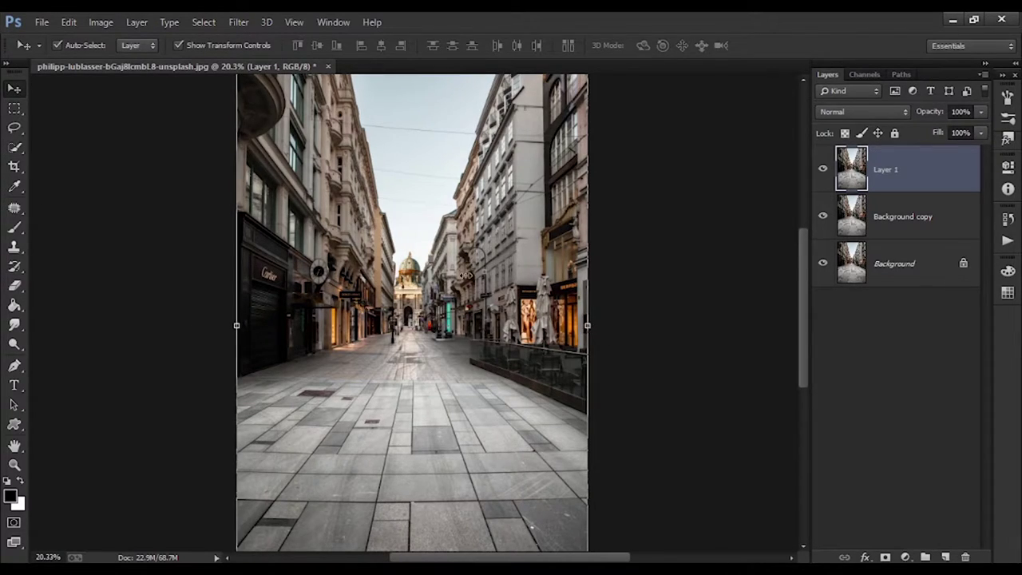
Flip Layer 1 vertically, nudge it slightly lower and apply the transformation.
key(ctrl+t)
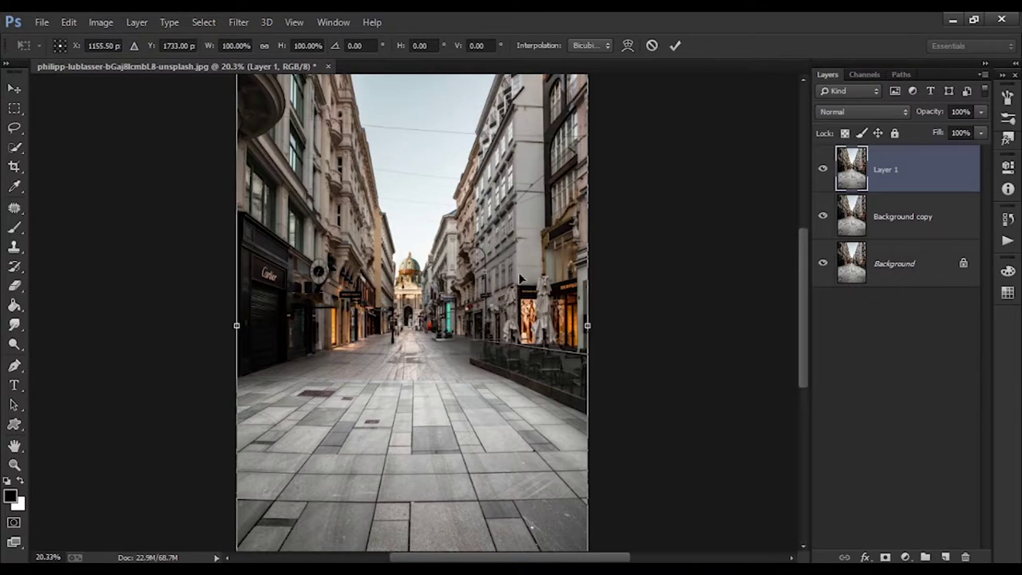
right_click(497, 271)
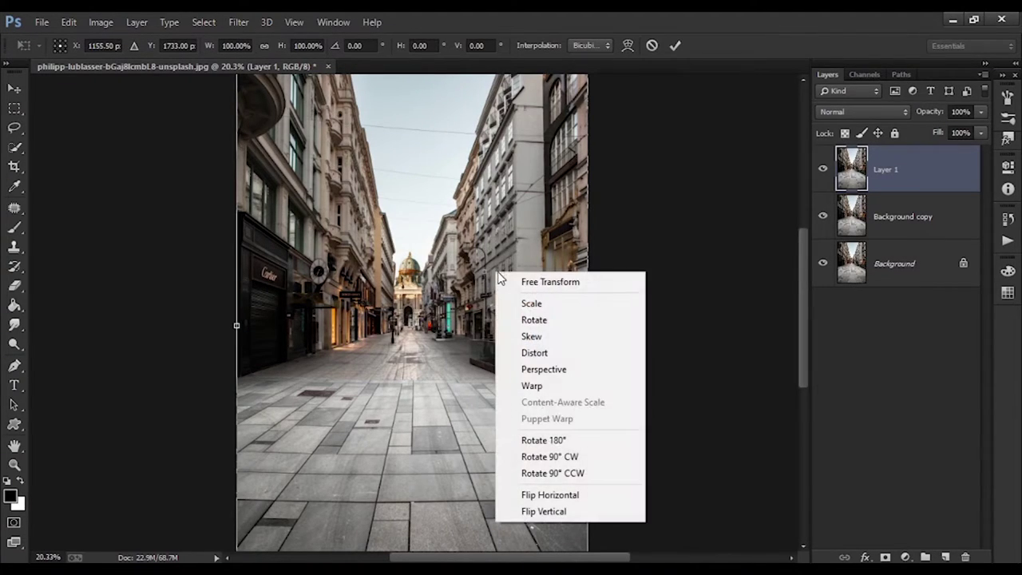
click(536, 514)
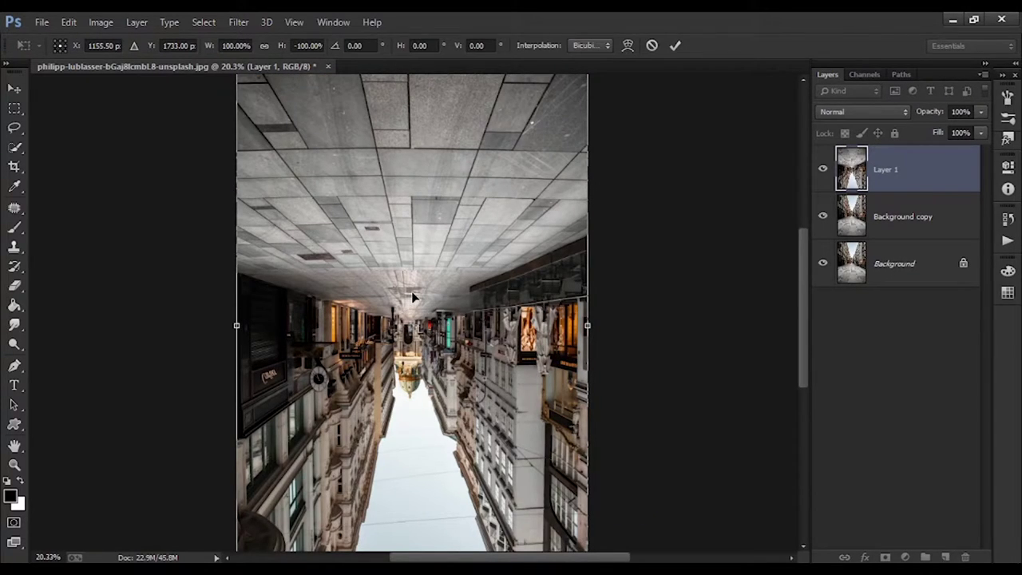
drag(412, 304, 409, 312)
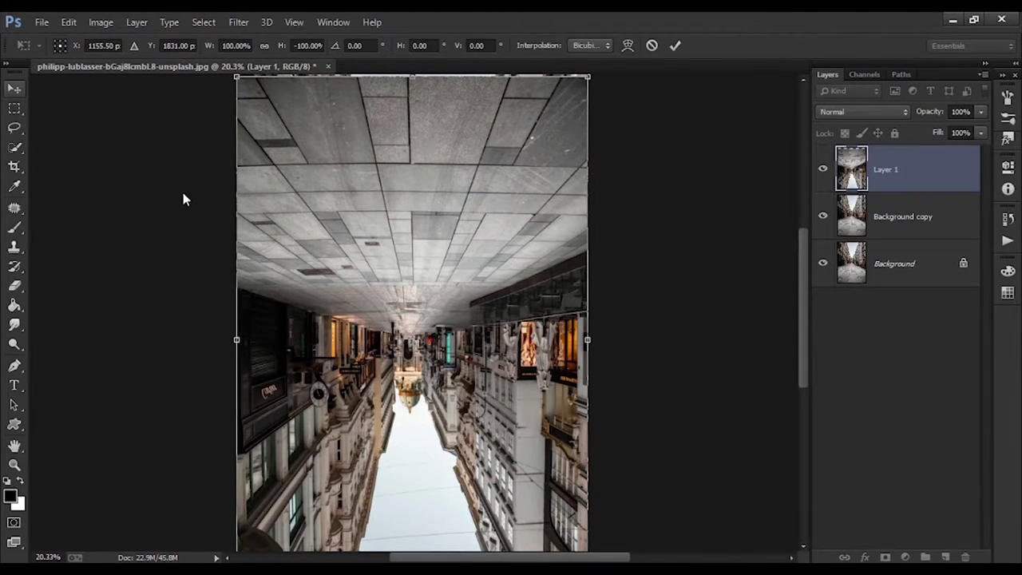
key(ctrl+s)
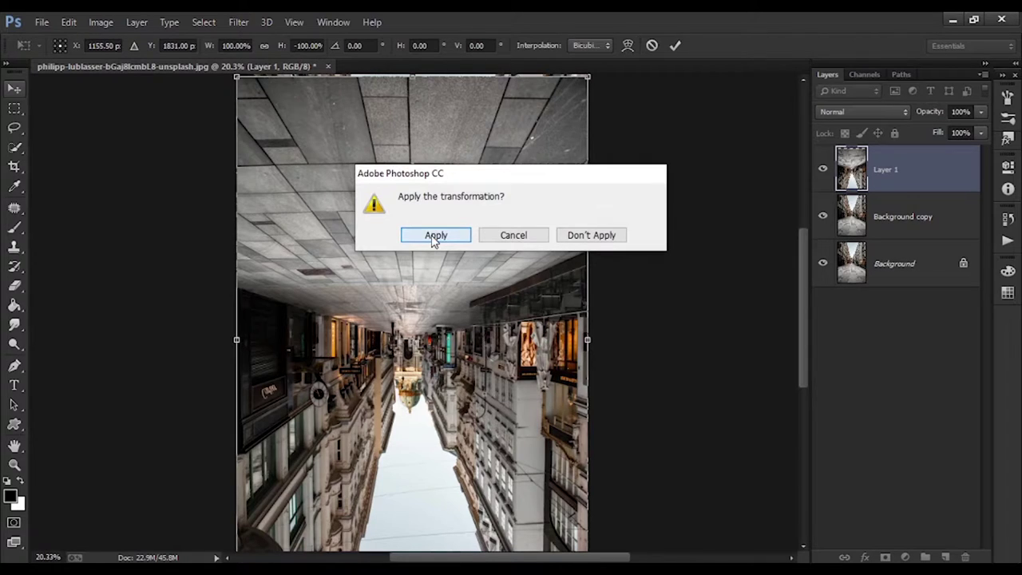
click(433, 237)
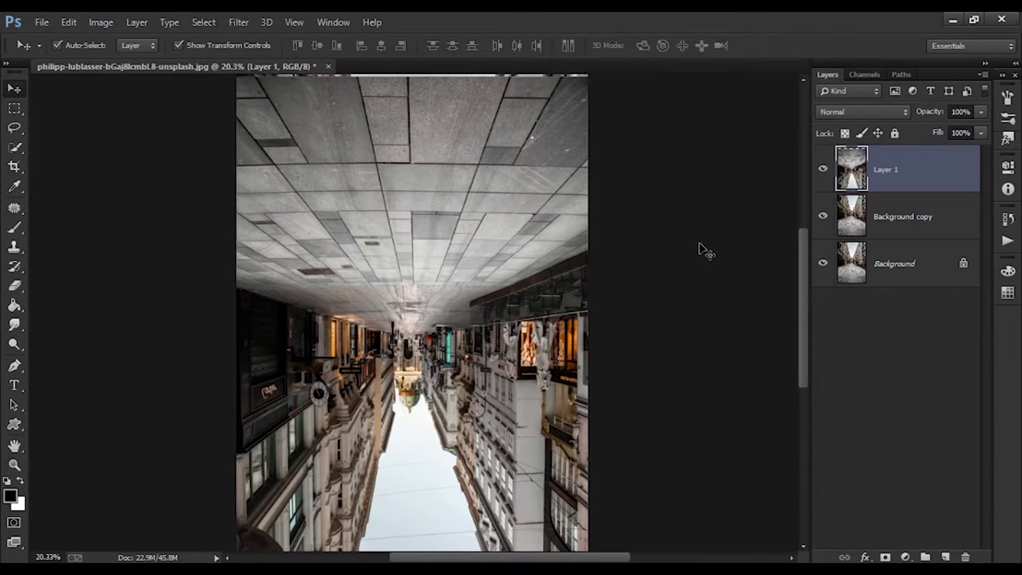
scroll(405, 209, down, 3)
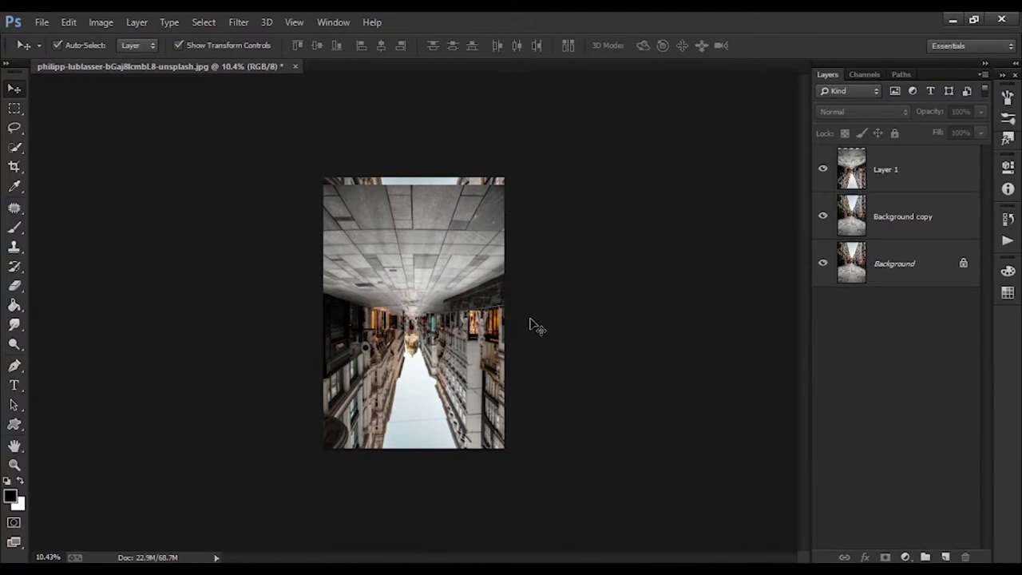
click(894, 182)
scroll(427, 376, up, 1)
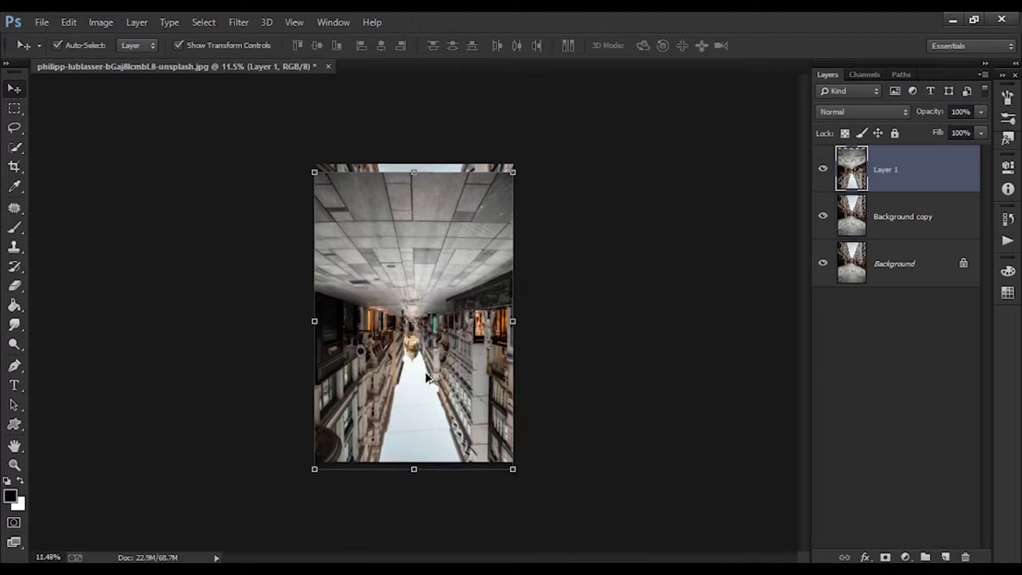
scroll(427, 377, up, 2)
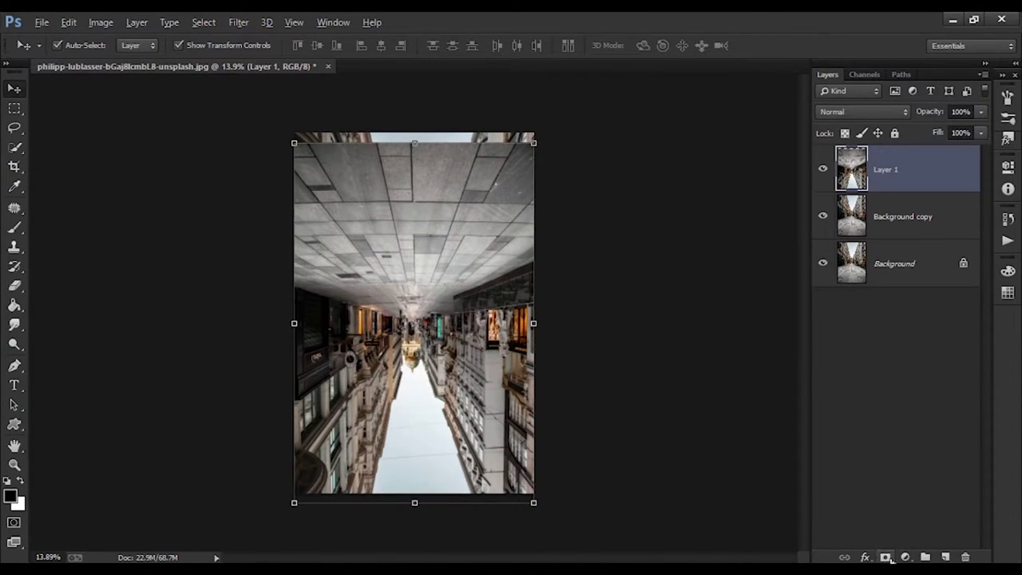
key(alt)
click(896, 209)
click(900, 171)
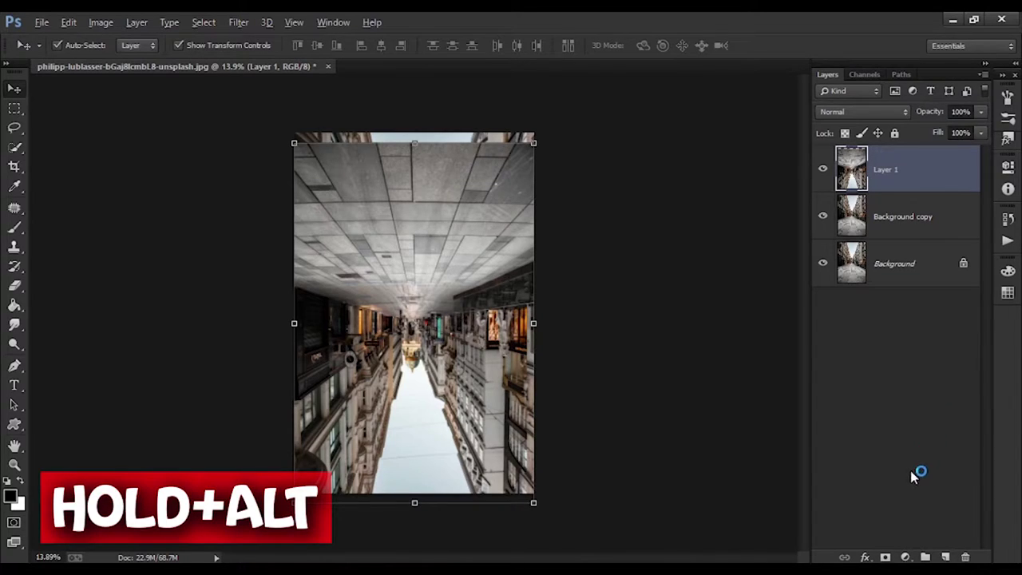
Add a hide-all black mask to Layer 1, hiding the flipped copy.
alt+click(886, 557)
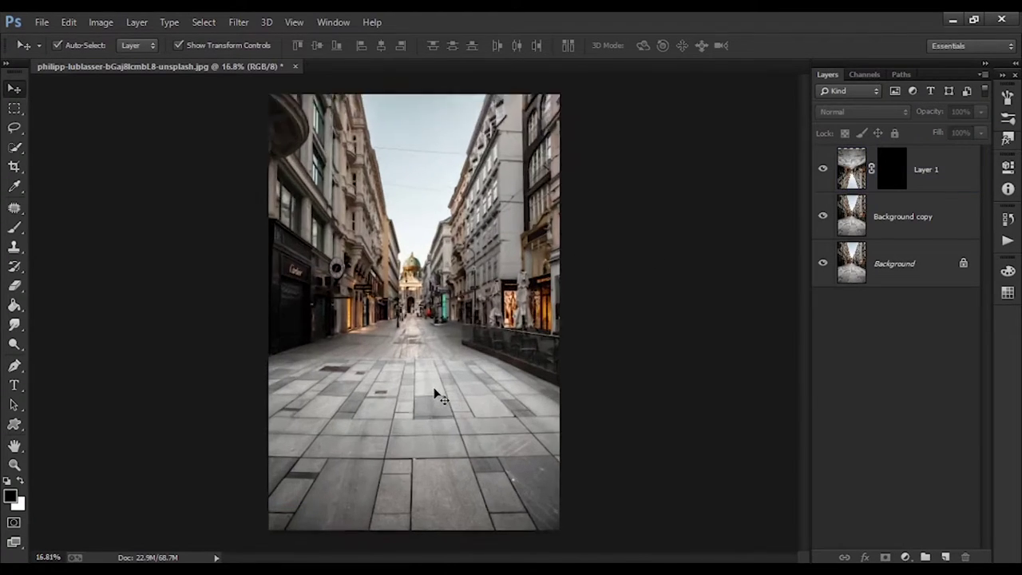
scroll(435, 393, up, 2)
scroll(365, 370, down, 2)
scroll(365, 371, up, 1)
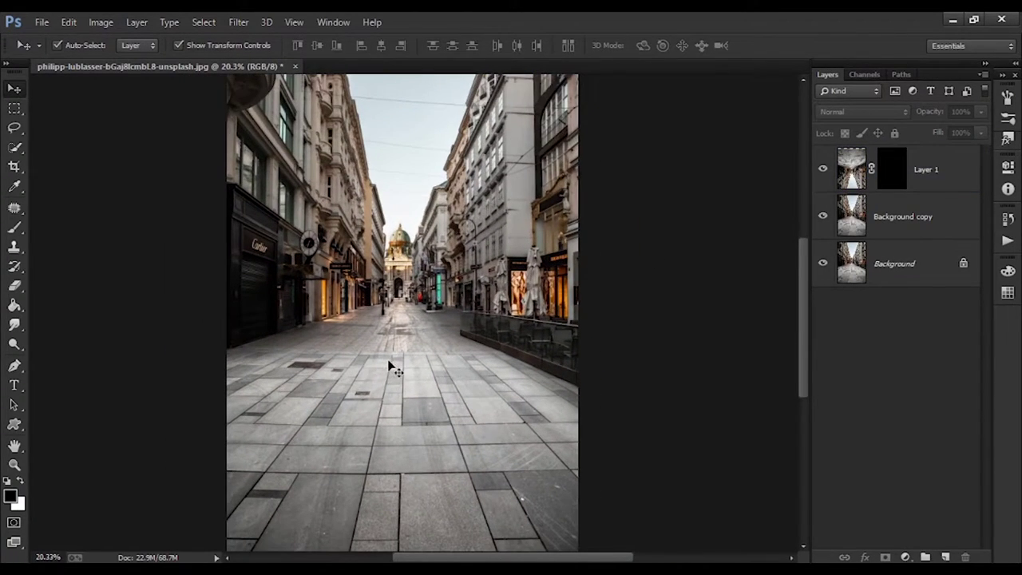
scroll(388, 365, down, 2)
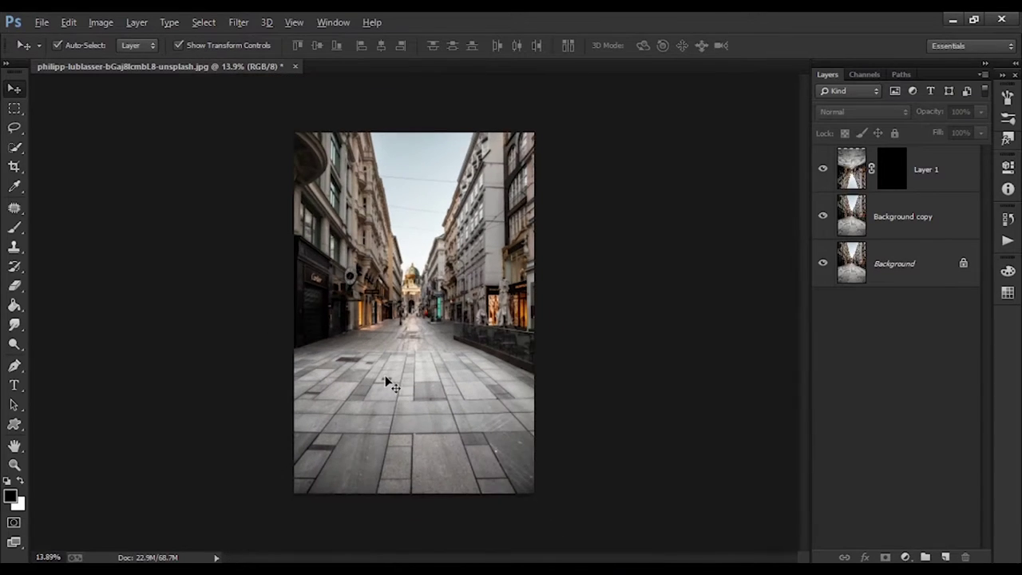
scroll(388, 383, up, 2)
scroll(381, 394, up, 1)
Target Layer 1's mask with a brush tool and white as foreground colour.
click(890, 167)
key(b)
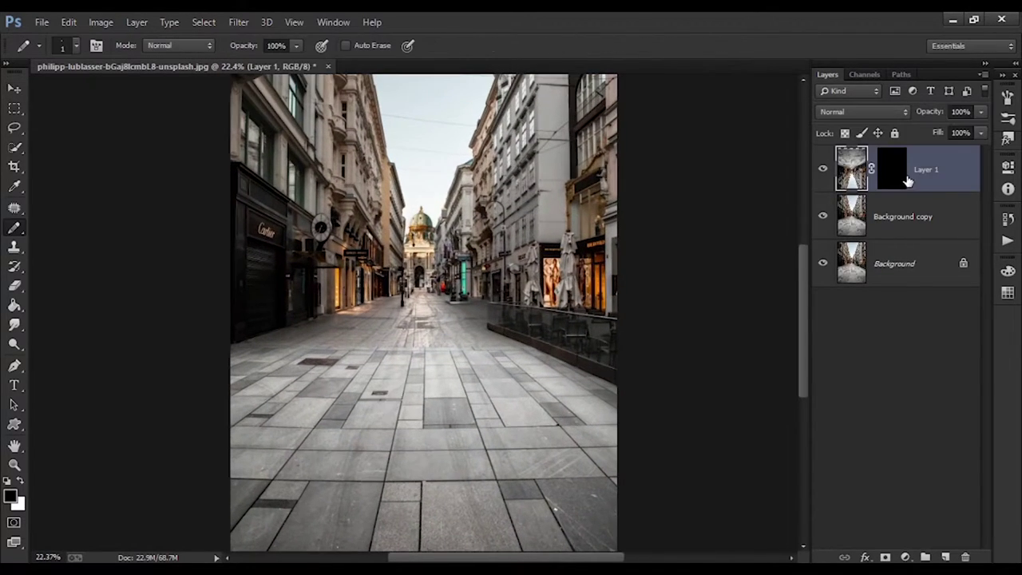
key(x)
key(alt)
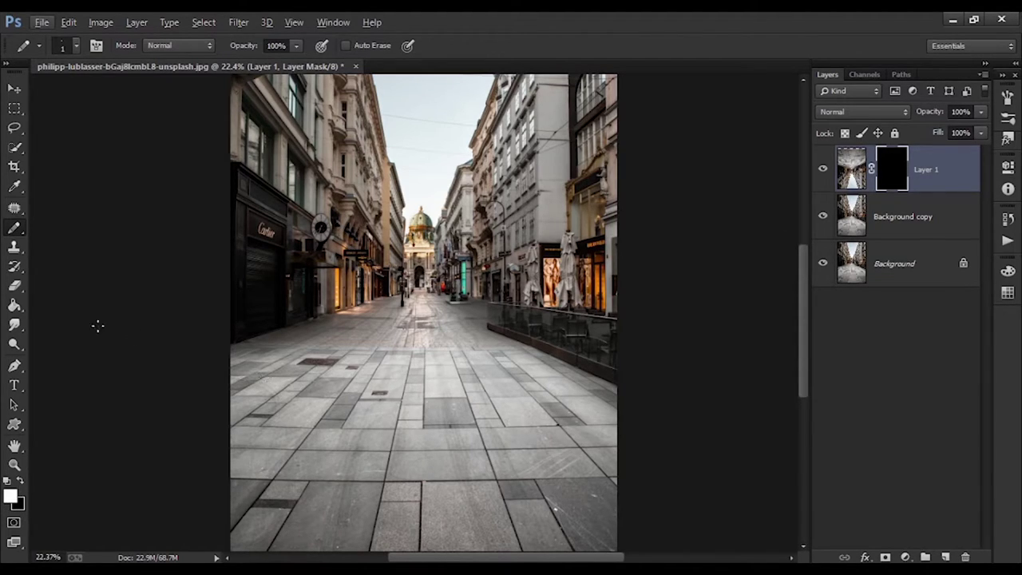
Paint white with a 700 px Brush at 27% flow over the central pavement.
right_click(16, 231)
click(84, 229)
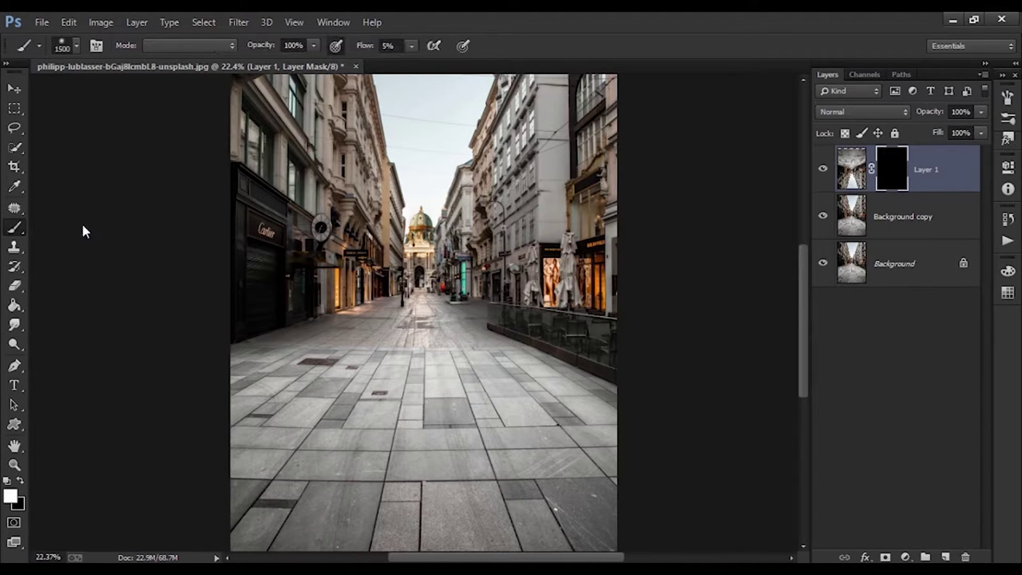
key(bracketleft)
key(bracketleft)
key(bracketleft)
drag(365, 48, 382, 48)
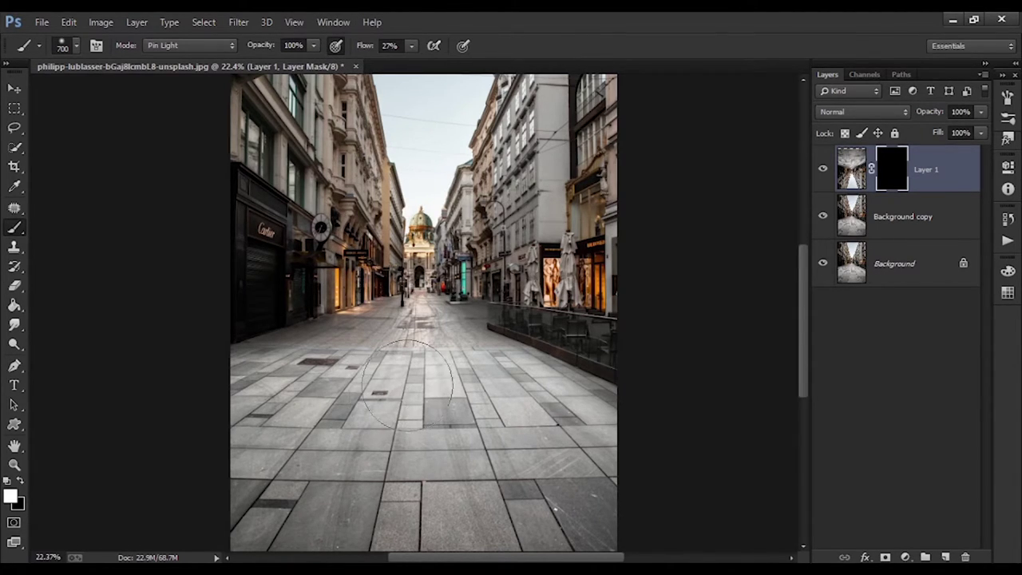
mouse_move(408, 384)
mouse_down()
mouse_move(389, 407)
mouse_move(403, 357)
mouse_move(426, 407)
mouse_move(454, 391)
mouse_move(374, 427)
mouse_move(315, 395)
mouse_move(523, 515)
mouse_move(462, 373)
mouse_up()
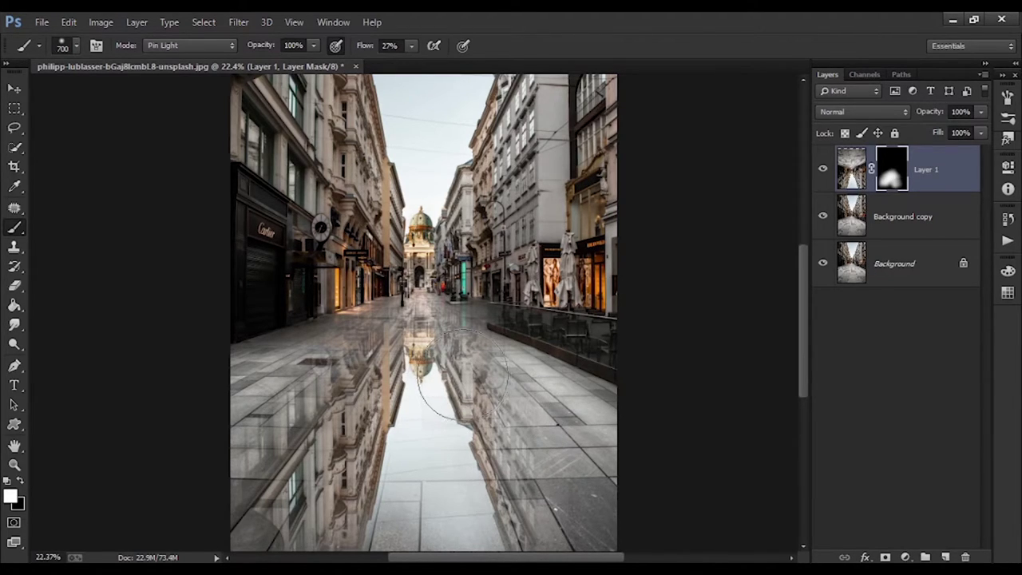
scroll(462, 374, down, 2)
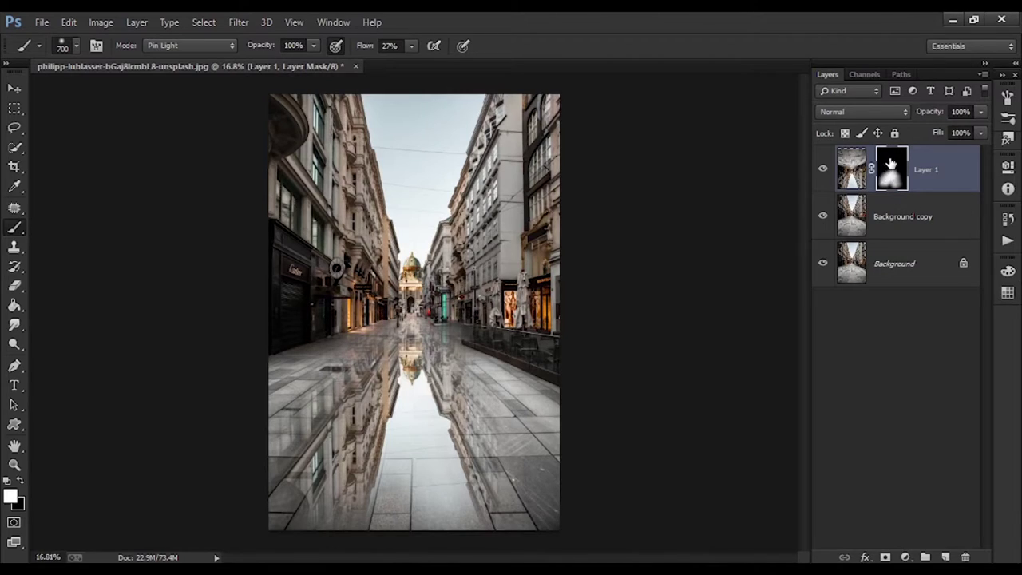
Apply the painted layer mask permanently to Layer 1.
right_click(891, 165)
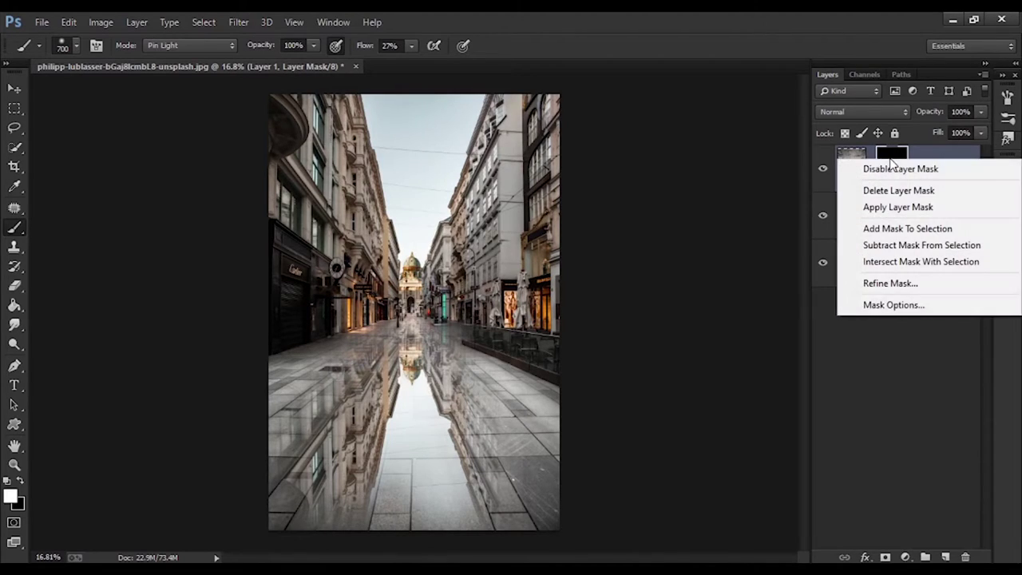
click(903, 211)
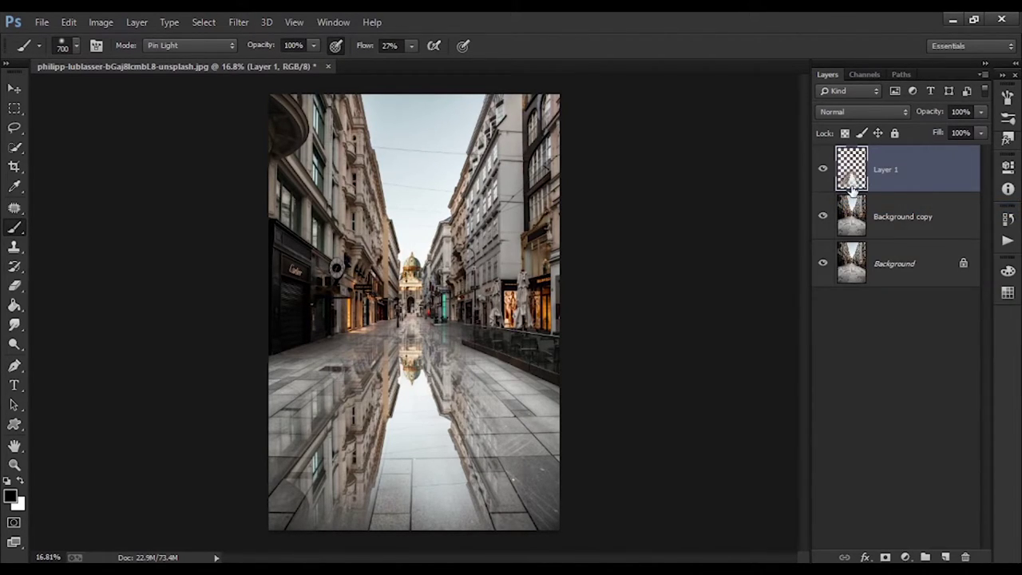
click(927, 355)
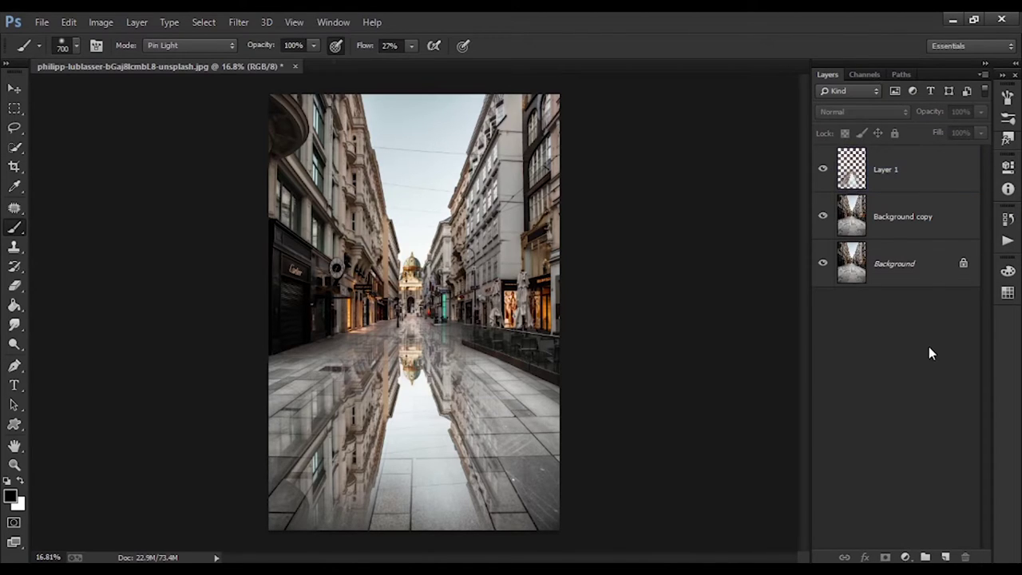
click(920, 171)
Split Layer 1's Underlying Layer Blend If sliders to roughly 66/144 and 114/235.
right_click(932, 178)
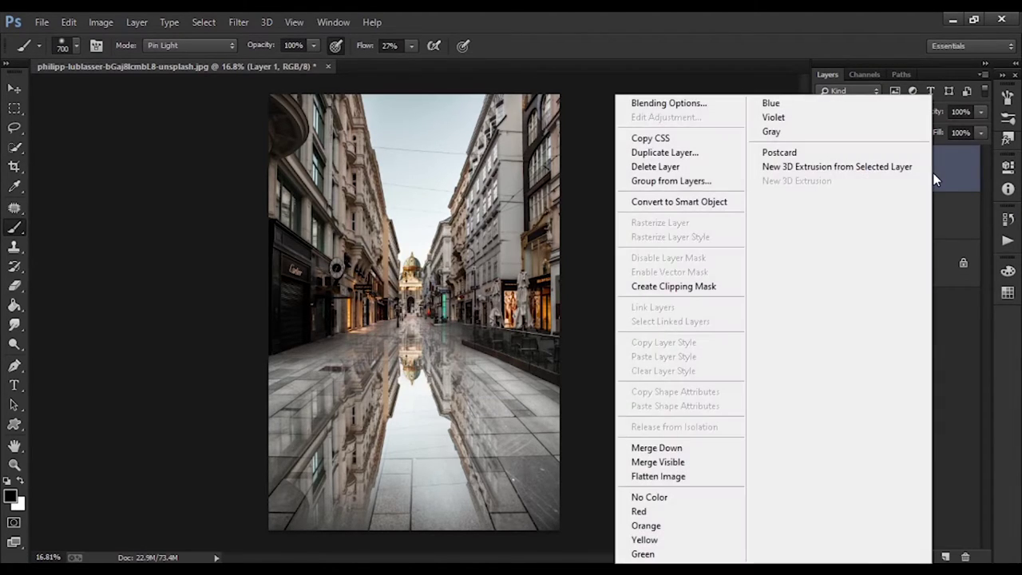
click(675, 106)
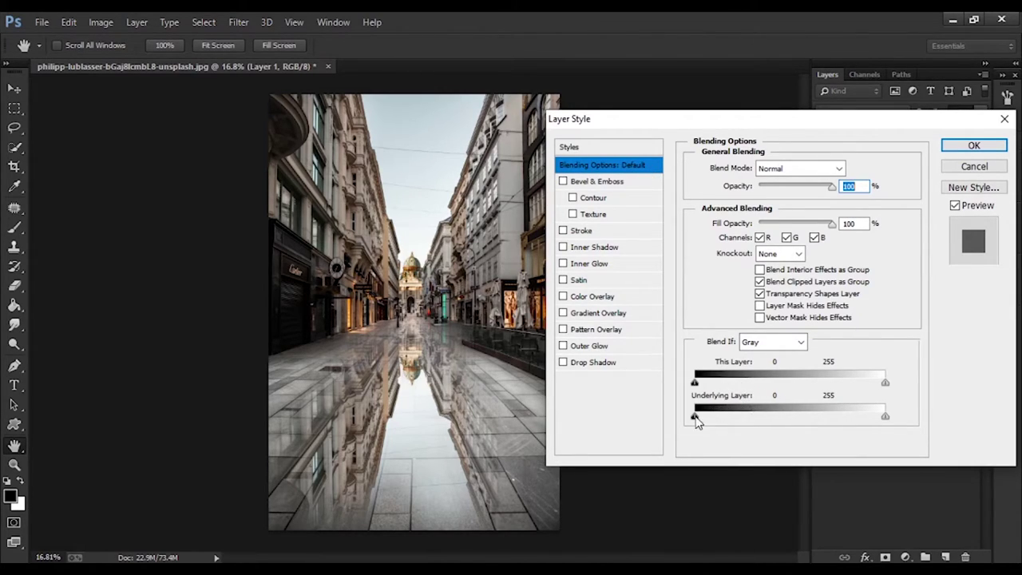
drag(698, 421, 787, 439)
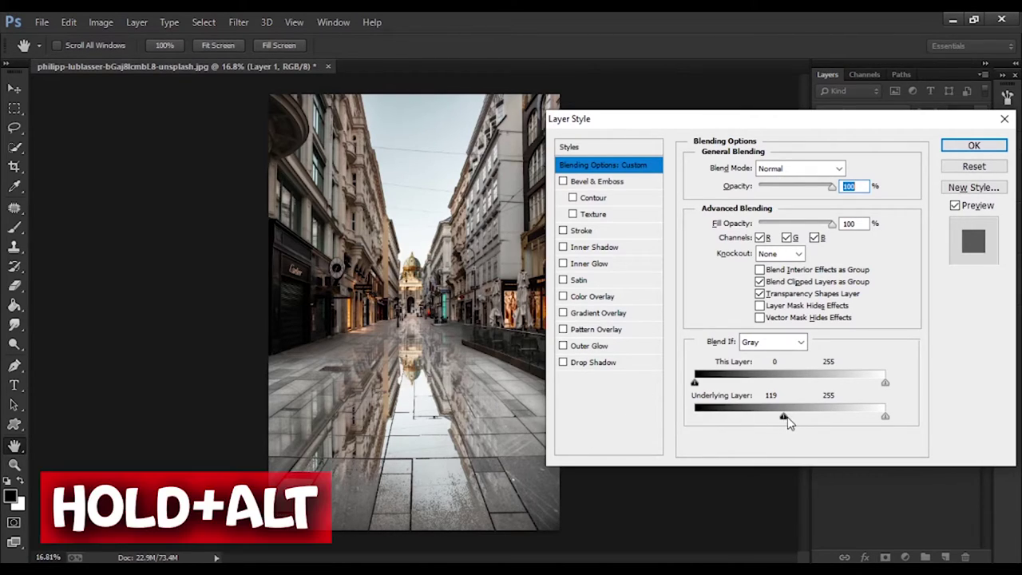
drag(783, 419, 738, 430)
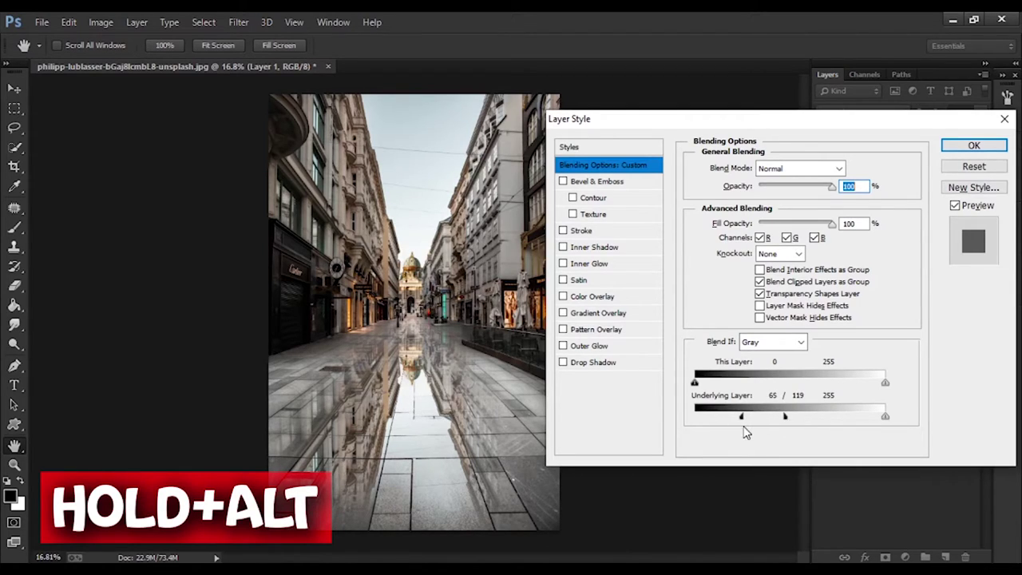
drag(787, 423, 803, 424)
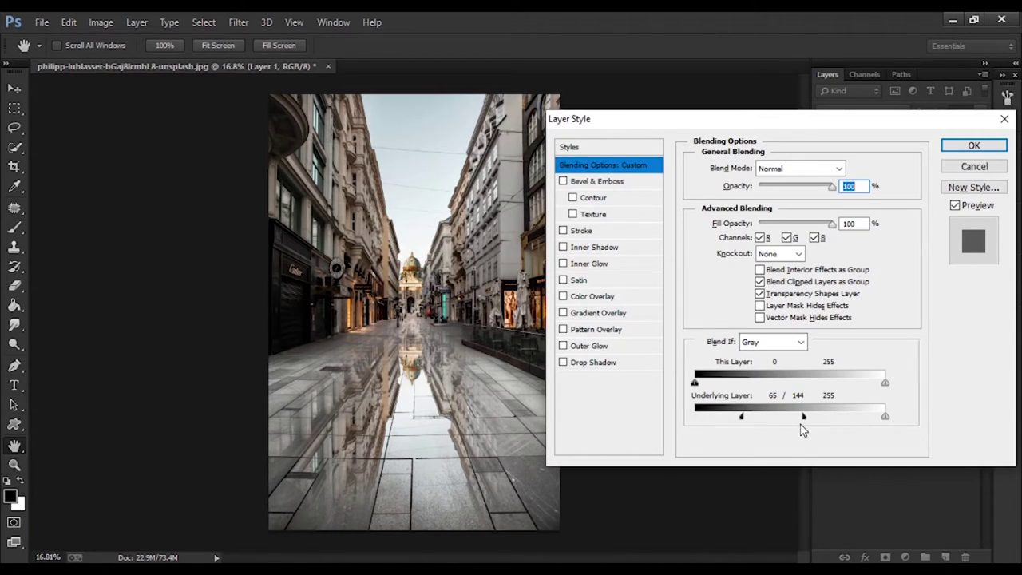
drag(886, 419, 780, 437)
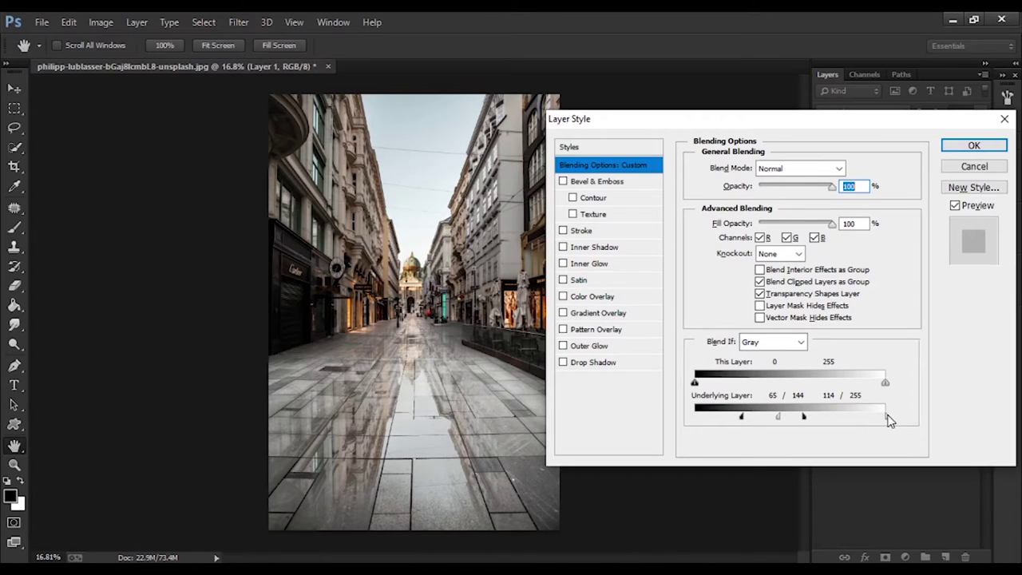
mouse_move(886, 416)
mouse_down()
mouse_move(848, 417)
mouse_move(870, 416)
mouse_up()
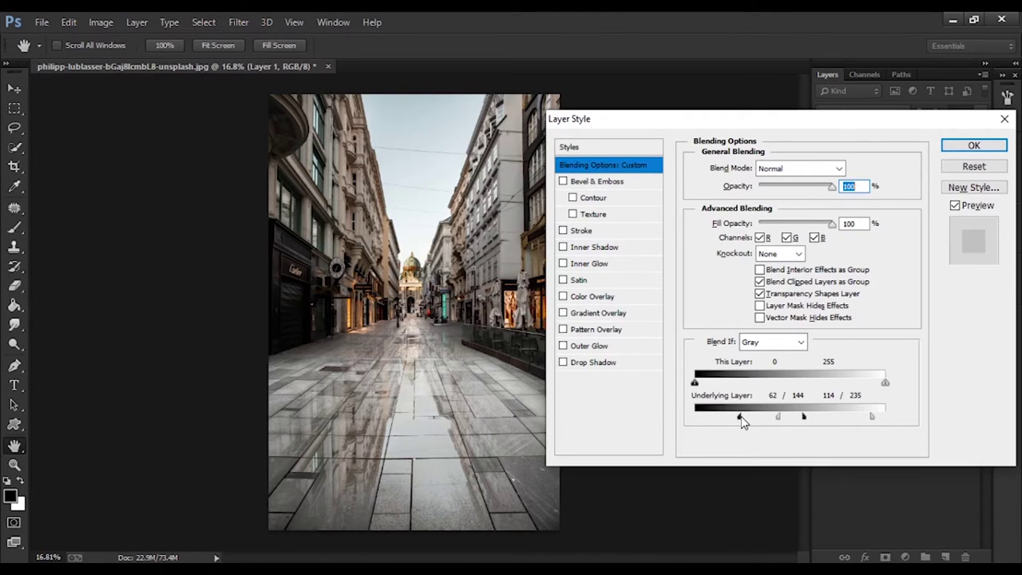
drag(741, 416, 744, 416)
drag(744, 417, 742, 417)
Set the underlying black split to 113 and This Layer's black range to 0/24.
mouse_move(804, 417)
mouse_down()
mouse_move(754, 417)
mouse_move(816, 417)
mouse_move(784, 412)
mouse_up()
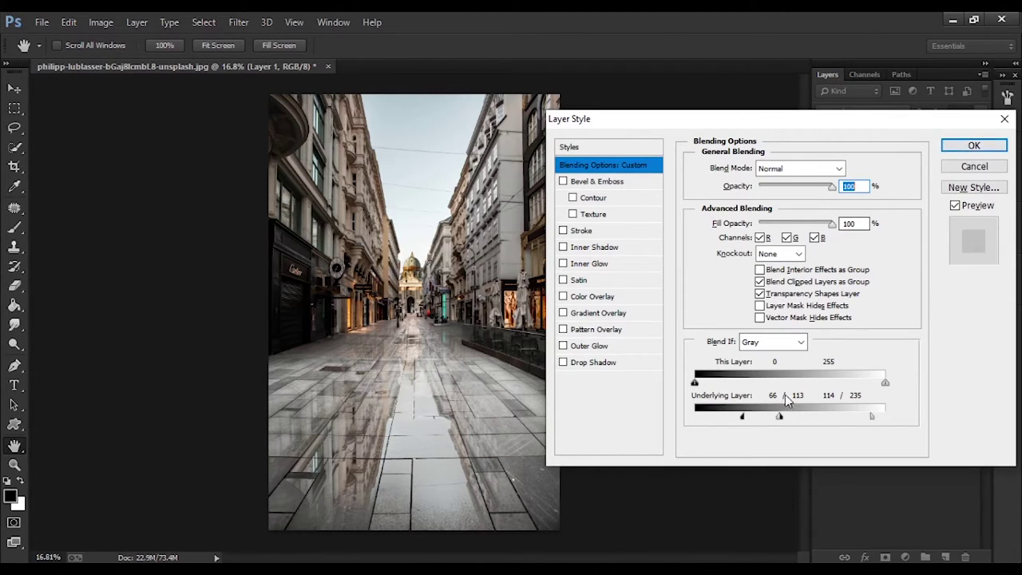
key(alt)
mouse_move(695, 384)
mouse_down()
mouse_move(730, 387)
mouse_move(682, 392)
mouse_move(713, 388)
mouse_up()
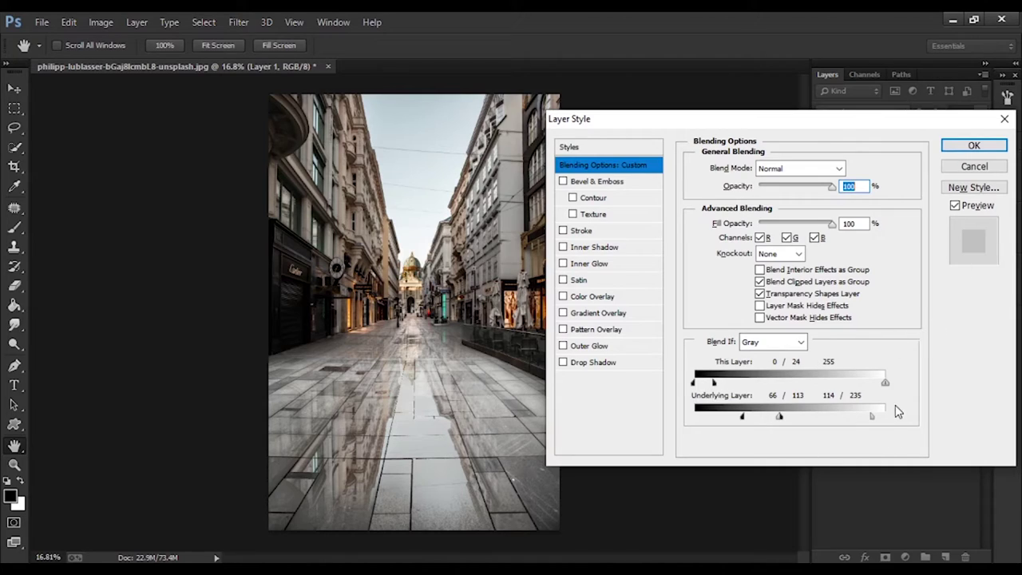
mouse_move(885, 383)
mouse_down()
mouse_move(876, 385)
mouse_move(884, 384)
mouse_up()
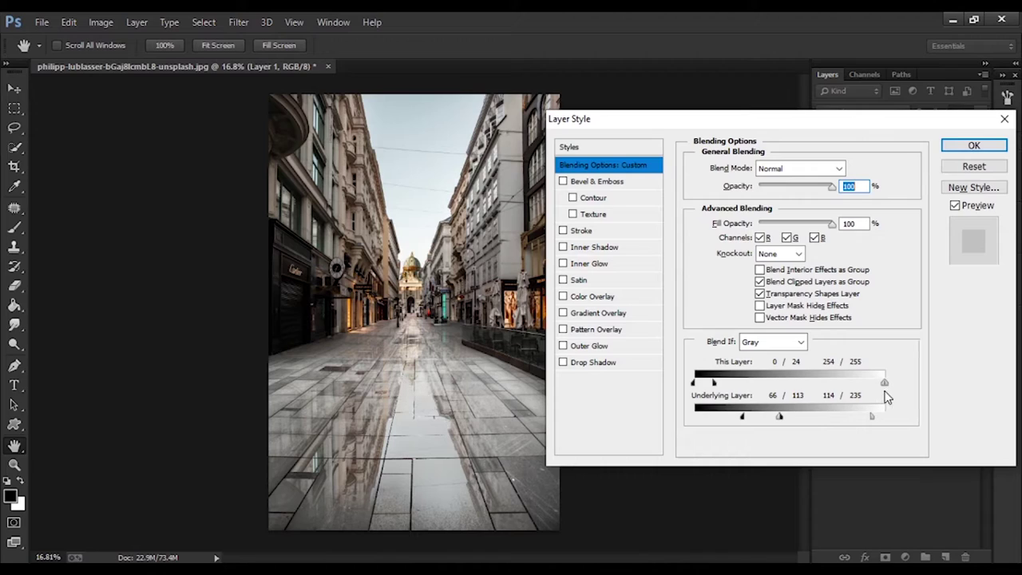
click(974, 148)
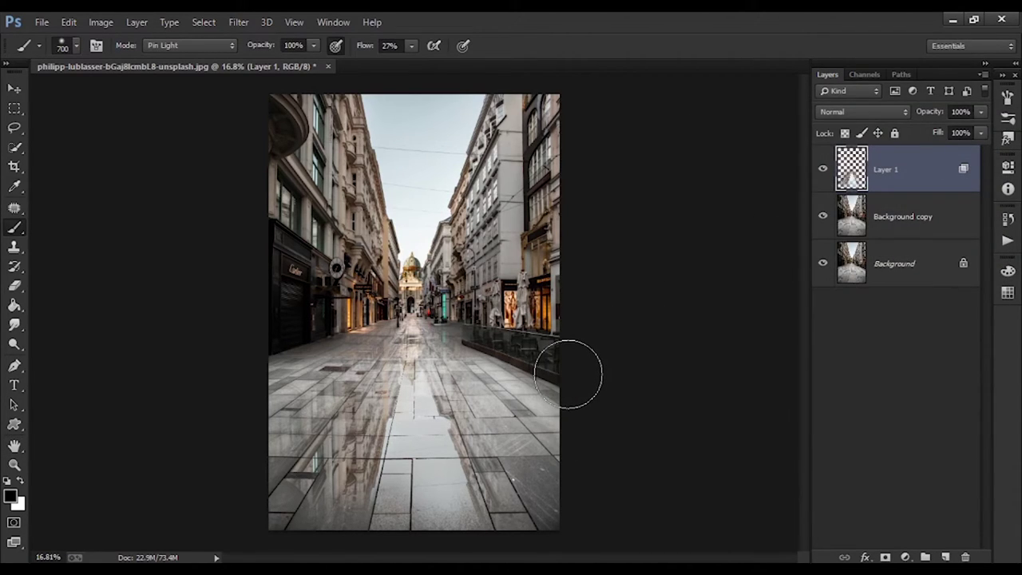
Merge Layer 1 down into the Background copy layer.
scroll(452, 444, up, 3)
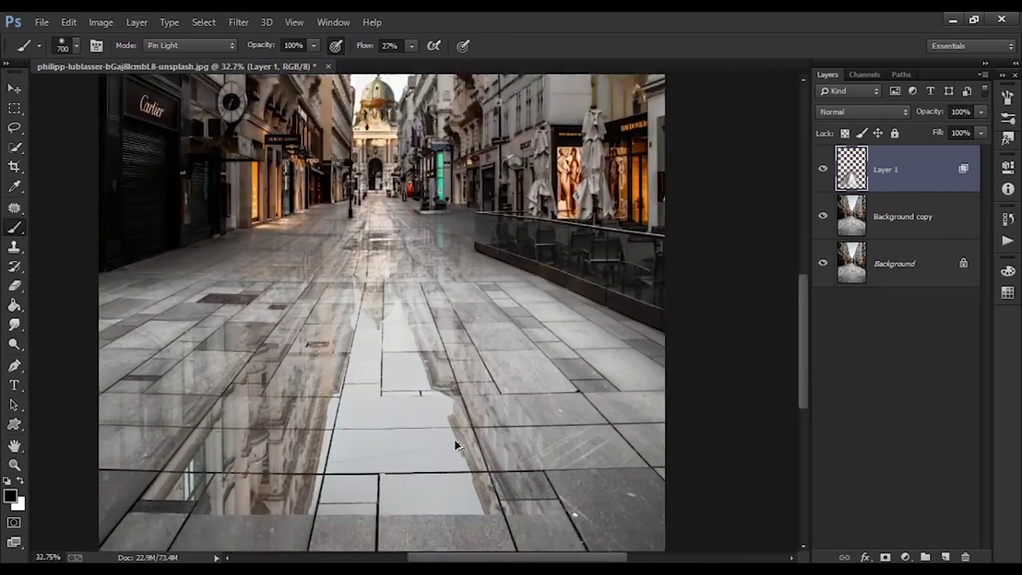
scroll(455, 445, up, 1)
scroll(390, 265, up, 1)
scroll(403, 269, up, 2)
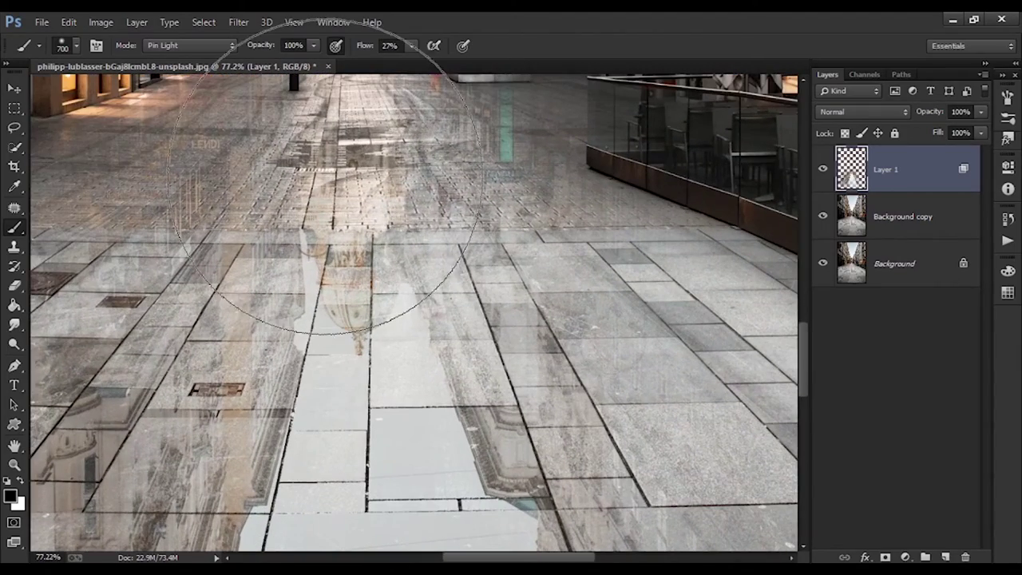
scroll(324, 176, down, 3)
scroll(376, 267, up, 3)
scroll(315, 240, down, 2)
scroll(325, 253, down, 2)
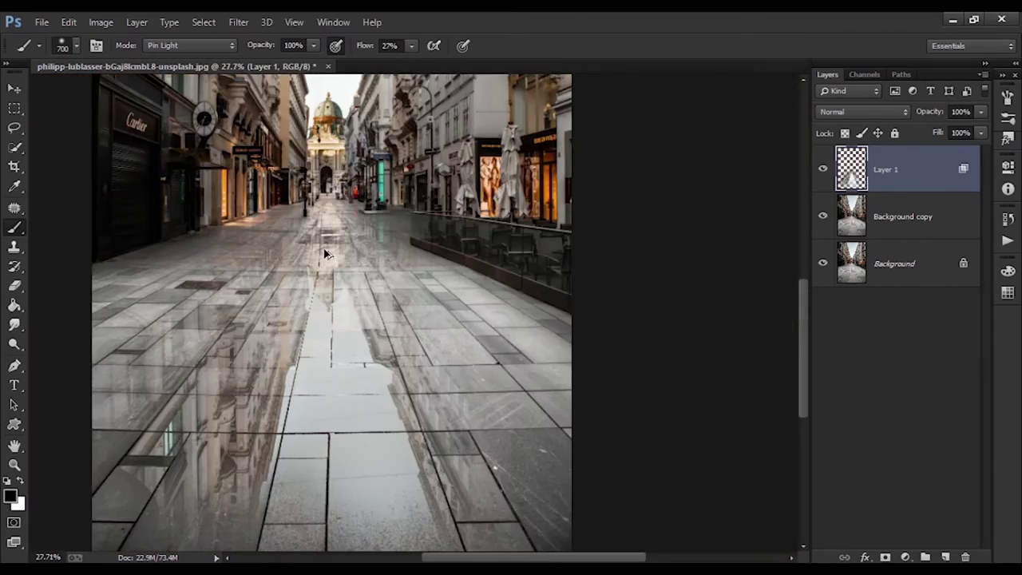
scroll(325, 253, down, 3)
scroll(437, 445, up, 2)
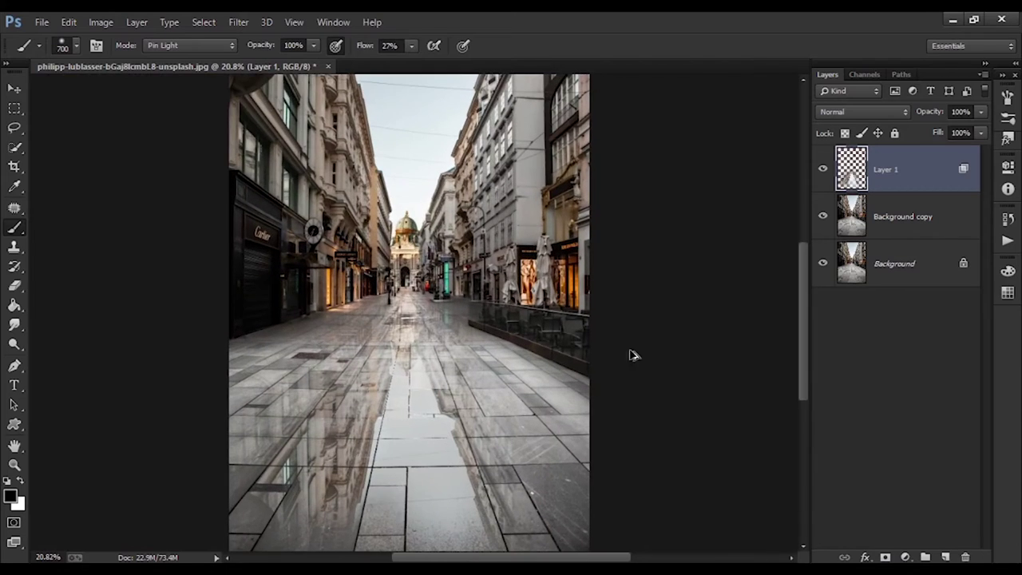
right_click(922, 173)
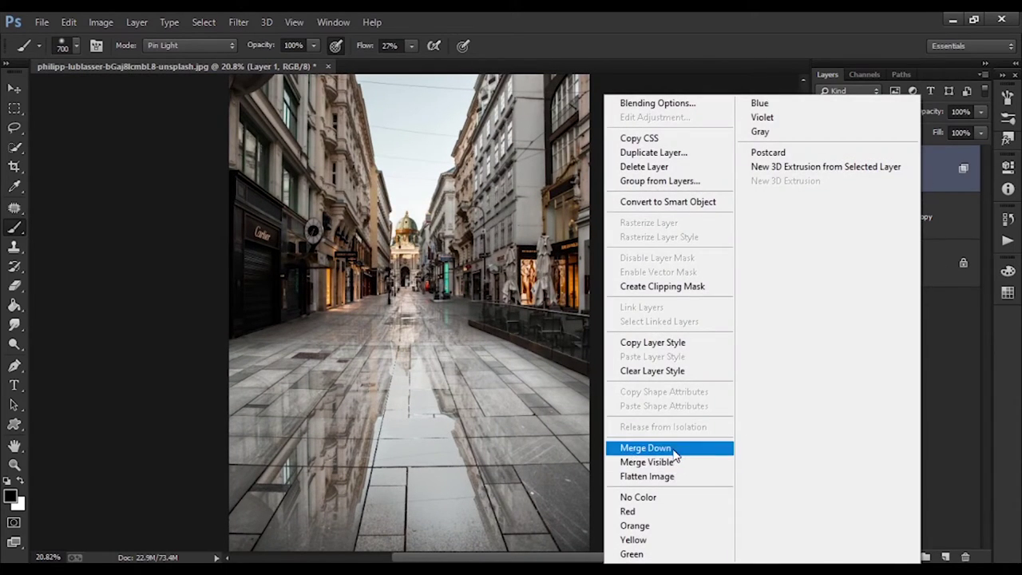
click(673, 449)
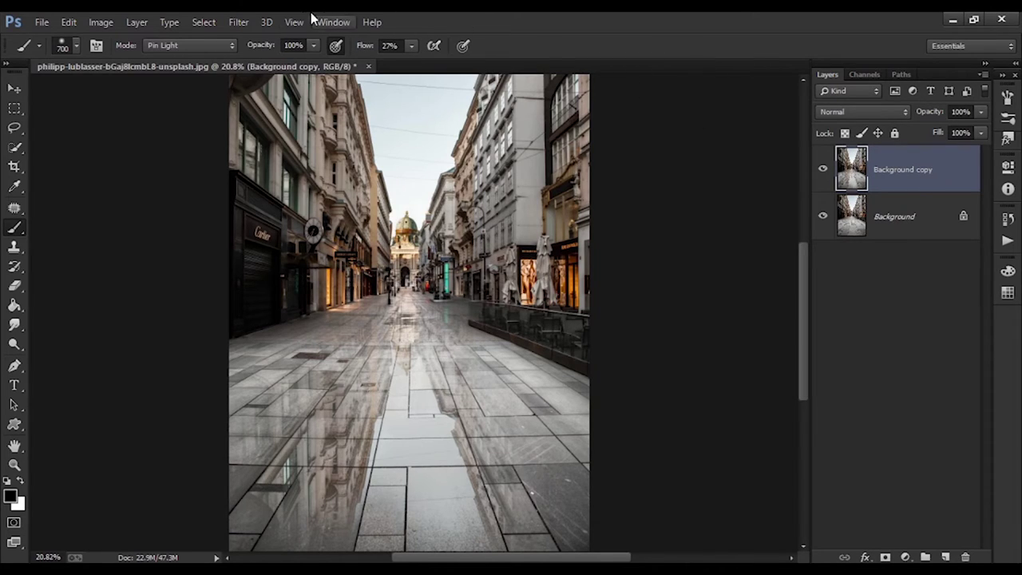
In Camera Raw Filter, set exposure -0.35, add clarity and cool the temperature.
click(238, 23)
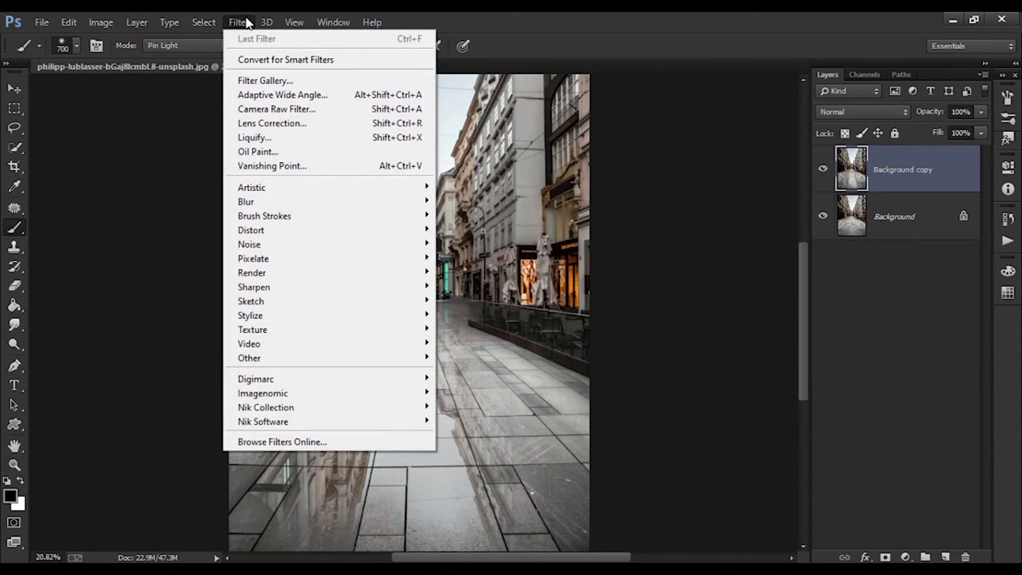
click(274, 108)
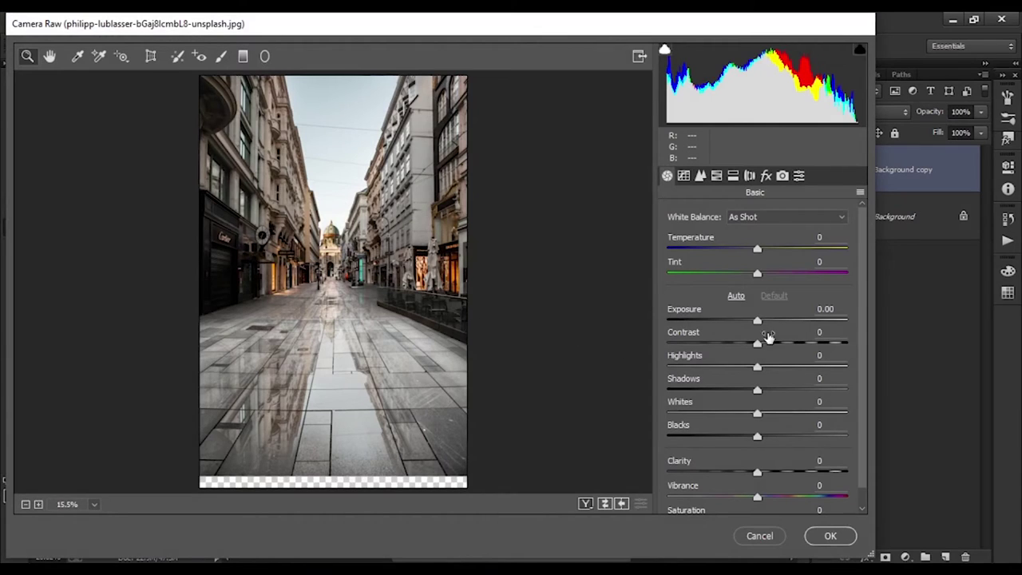
mouse_move(757, 320)
mouse_down()
mouse_move(776, 343)
mouse_move(744, 367)
mouse_move(778, 391)
mouse_move(764, 390)
mouse_move(766, 413)
mouse_move(745, 437)
mouse_up()
mouse_move(758, 473)
mouse_down()
mouse_move(783, 496)
mouse_move(761, 503)
mouse_up()
scroll(775, 499, down, 1)
mouse_move(756, 229)
mouse_down()
mouse_move(739, 231)
mouse_move(754, 231)
mouse_up()
Darken midtones with two tone curve points and boost the blues' saturation.
click(683, 175)
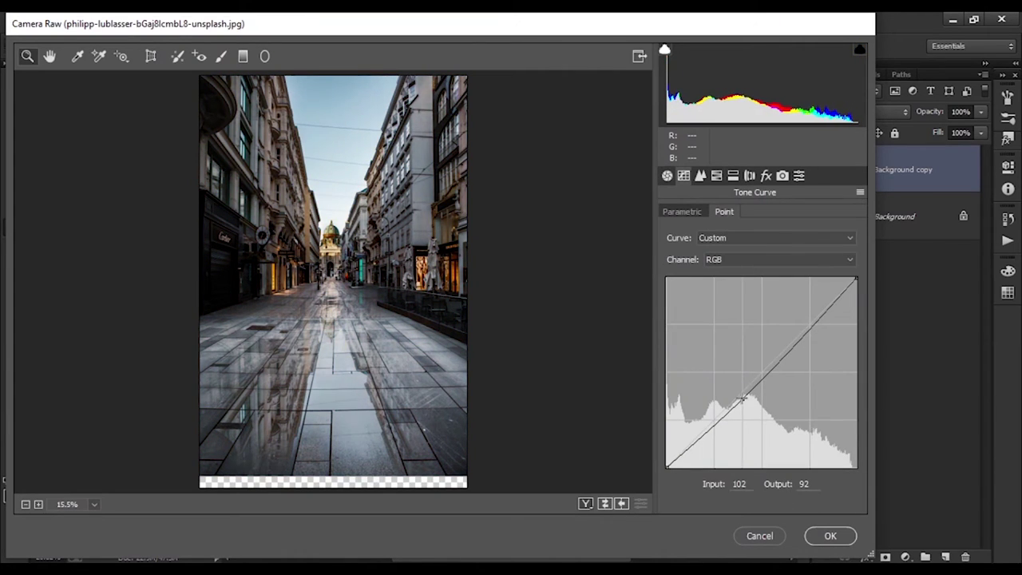
drag(746, 387, 747, 409)
drag(785, 368, 788, 371)
click(716, 175)
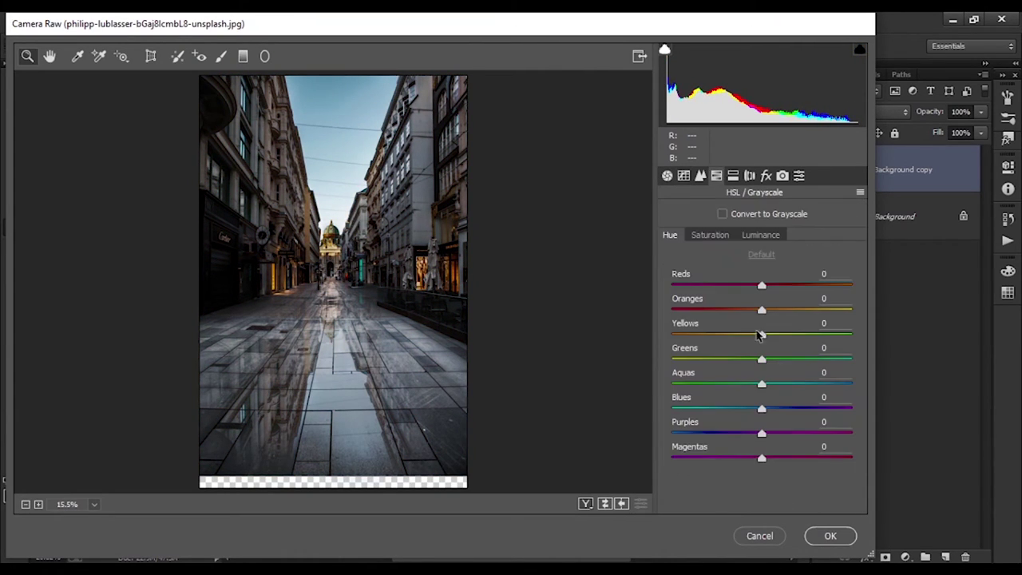
drag(761, 409, 799, 408)
Split-tone highlights blue at saturation 22, tint the shadows, and apply the grade.
click(732, 176)
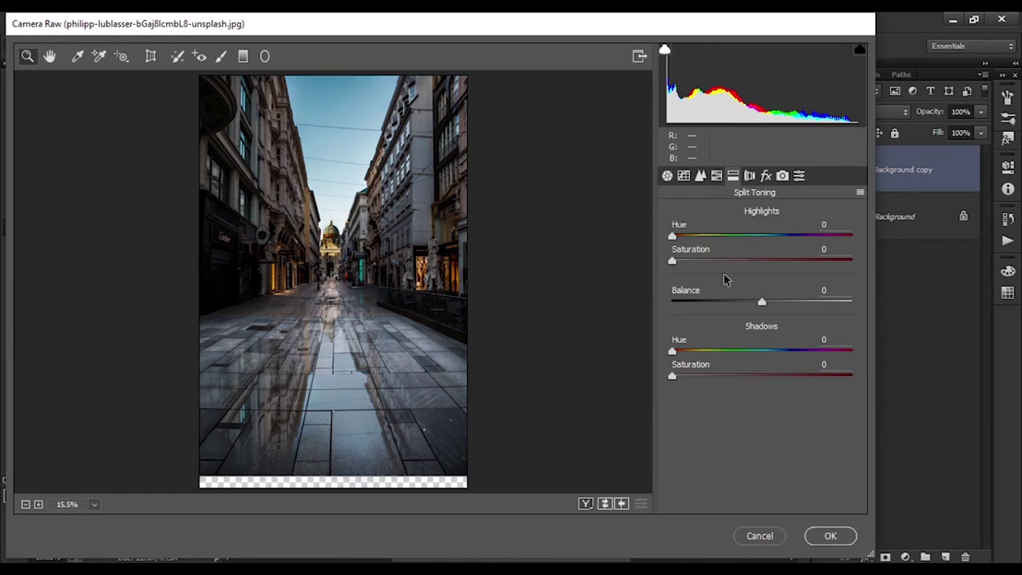
drag(781, 238, 774, 241)
drag(672, 261, 712, 267)
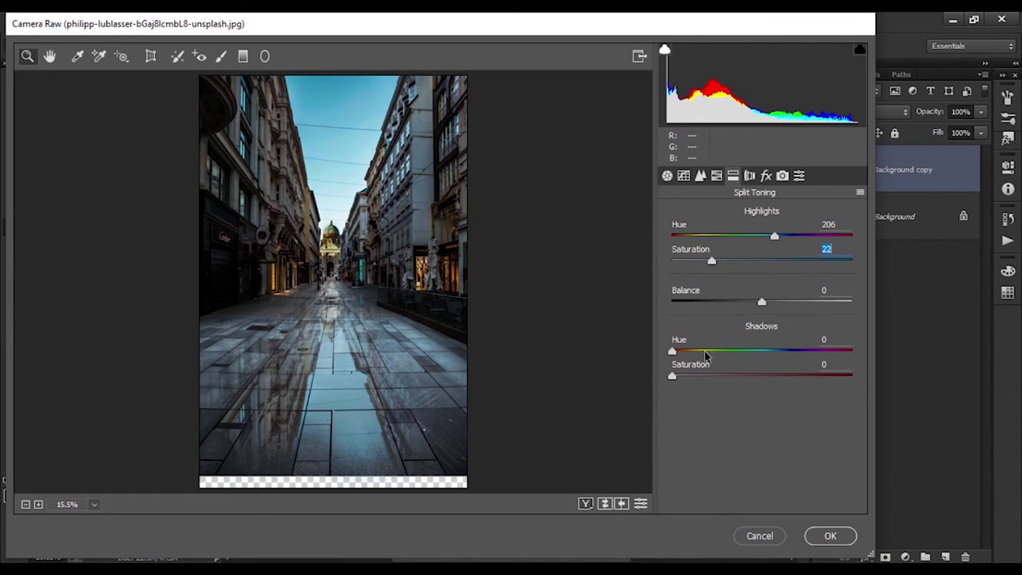
mouse_move(672, 375)
mouse_down()
mouse_move(708, 376)
mouse_move(777, 349)
mouse_up()
drag(707, 376, 685, 374)
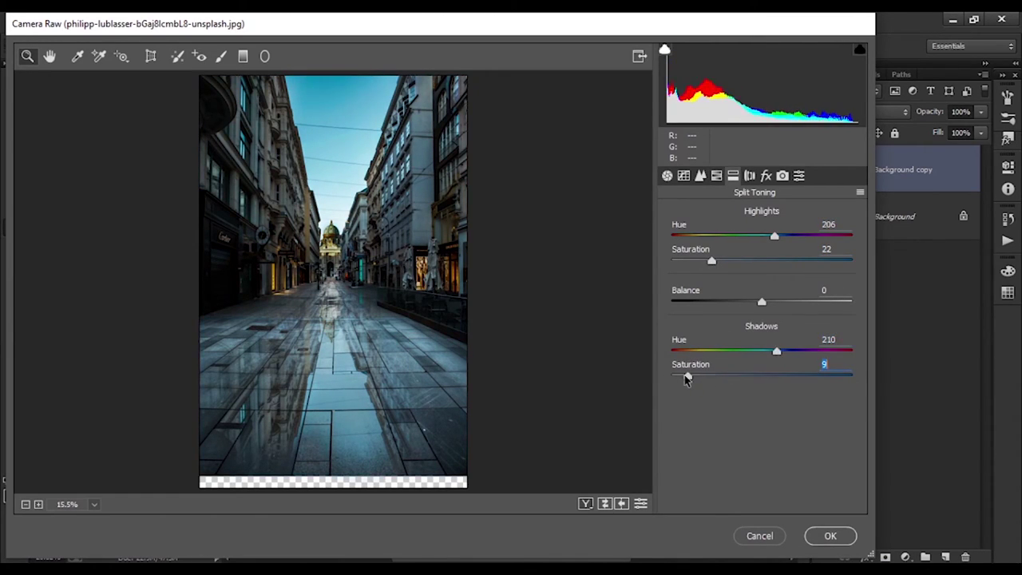
drag(778, 351, 685, 352)
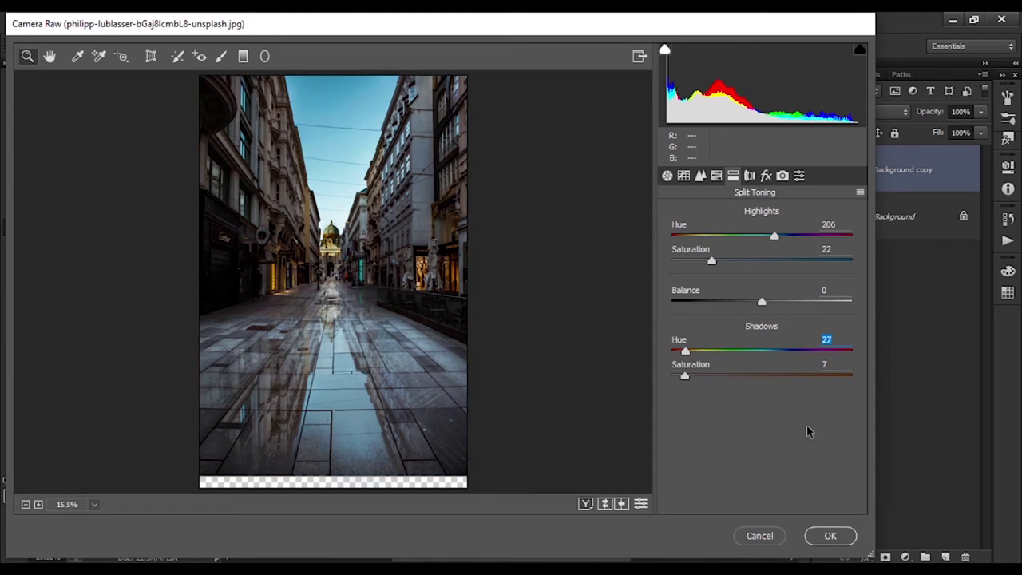
click(834, 540)
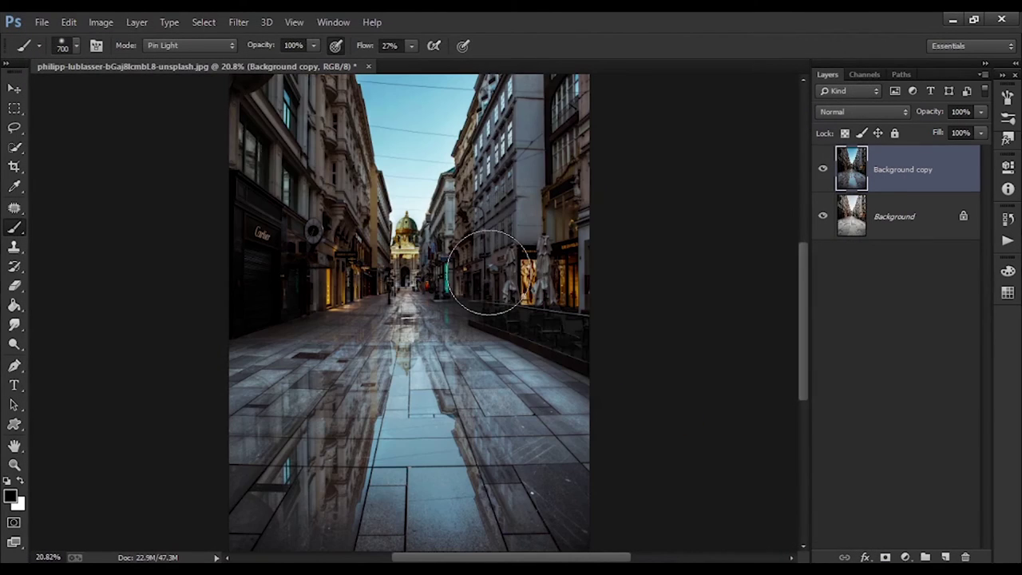
scroll(438, 376, up, 3)
scroll(400, 408, up, 3)
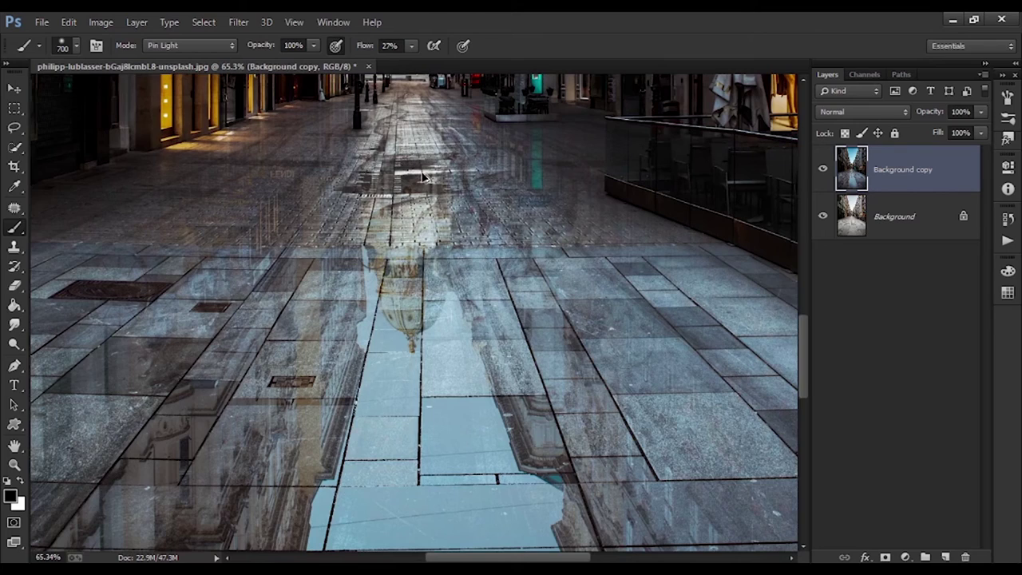
scroll(425, 175, up, 2)
scroll(402, 217, up, 1)
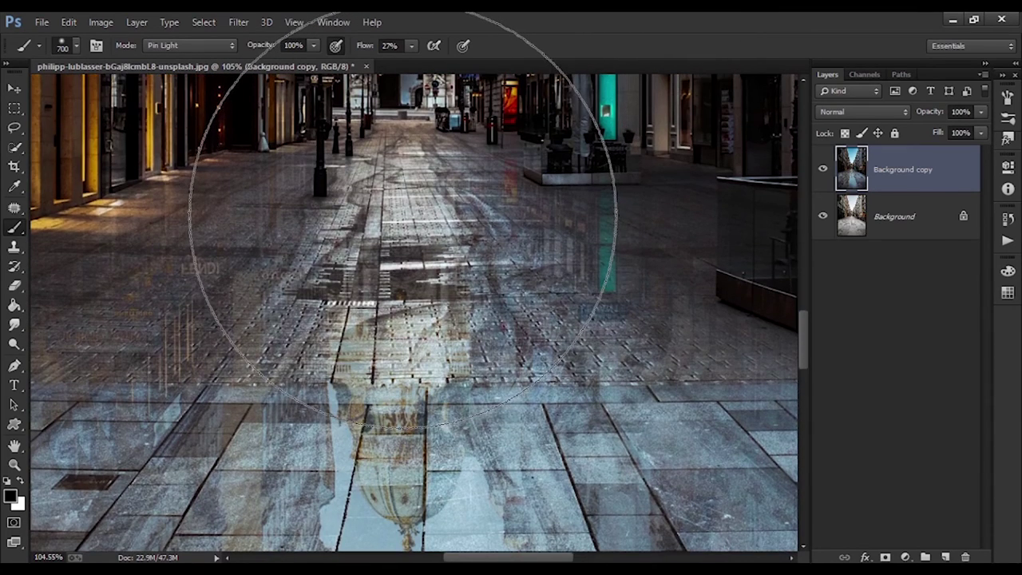
scroll(415, 271, up, 2)
scroll(430, 326, up, 1)
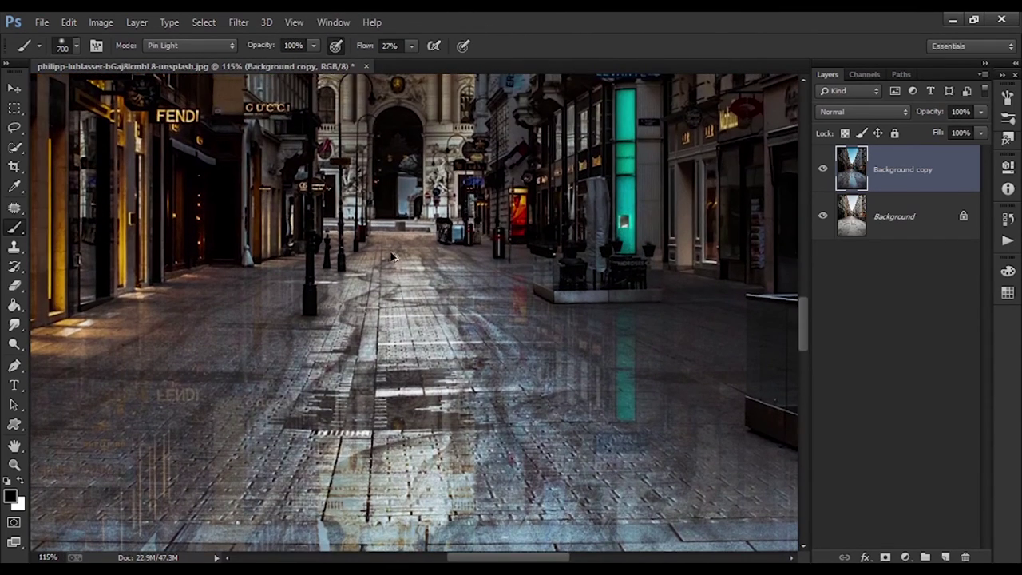
scroll(395, 263, up, 1)
scroll(463, 285, up, 1)
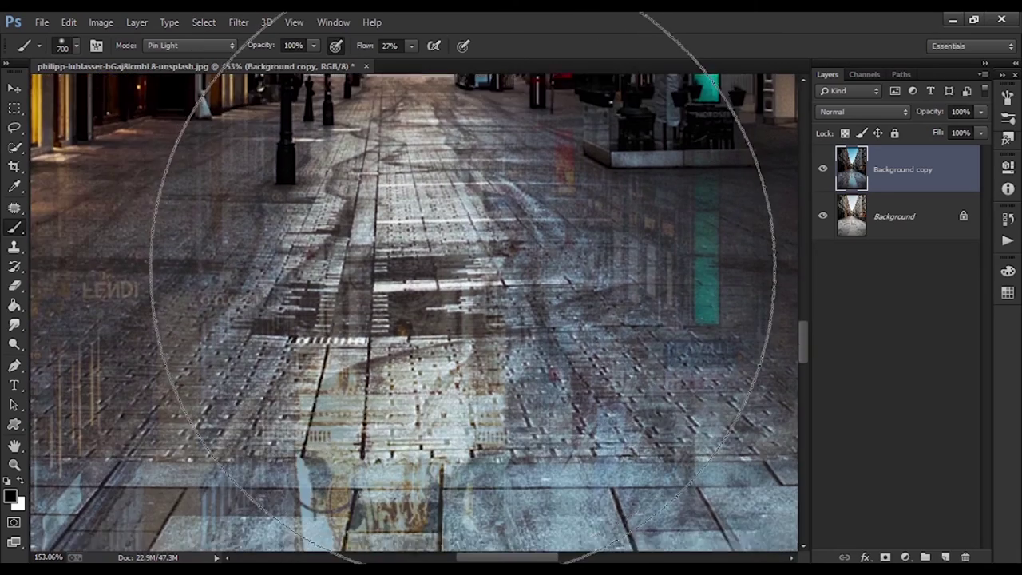
scroll(463, 285, down, 3)
scroll(447, 359, down, 2)
scroll(425, 440, down, 1)
scroll(390, 348, up, 1)
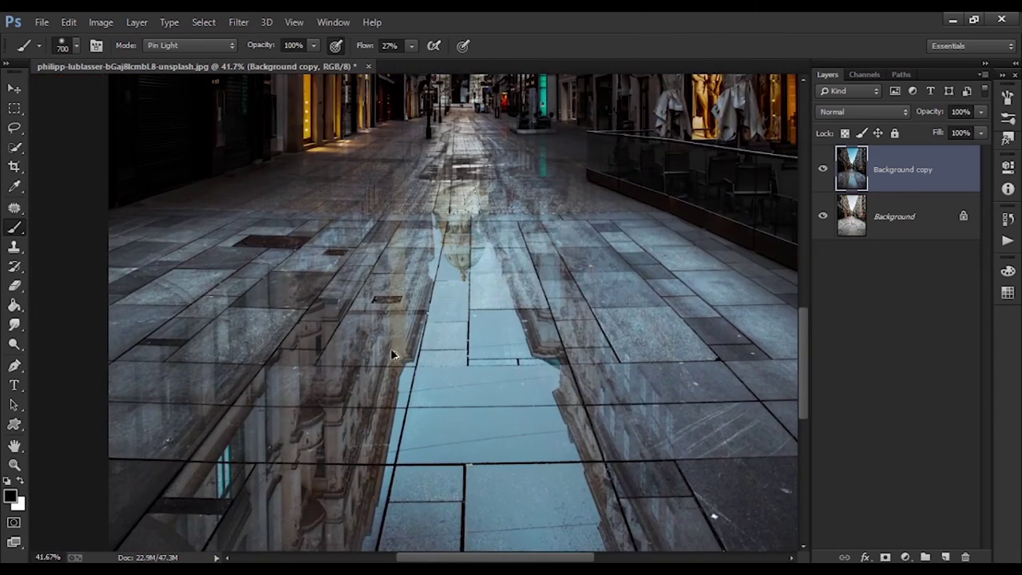
scroll(390, 348, up, 1)
scroll(343, 295, up, 1)
scroll(639, 342, up, 1)
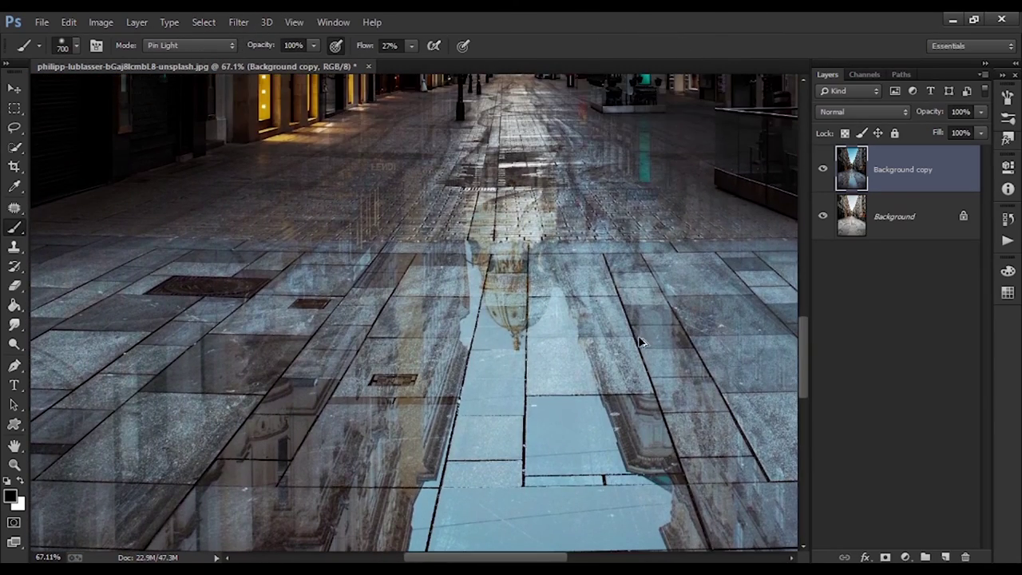
scroll(630, 319, up, 2)
scroll(463, 241, down, 1)
scroll(463, 244, down, 2)
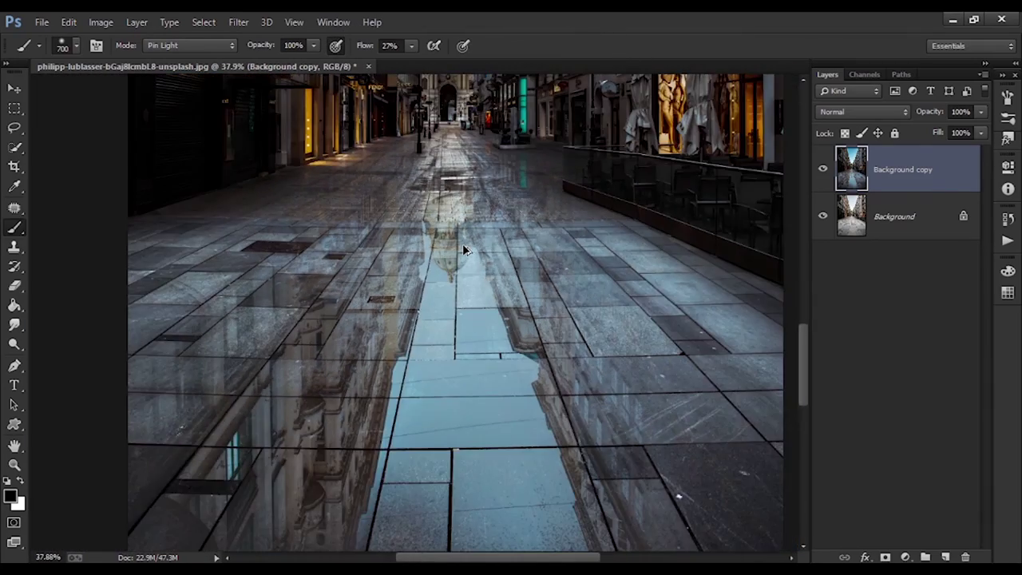
scroll(462, 246, down, 1)
scroll(406, 429, up, 1)
scroll(477, 352, up, 1)
scroll(540, 291, up, 1)
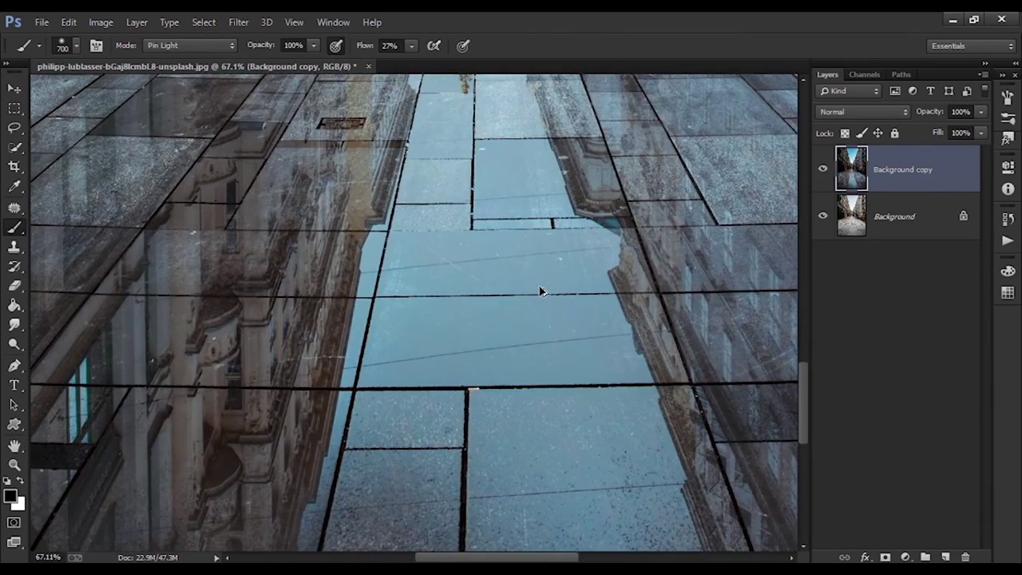
scroll(385, 320, up, 1)
scroll(395, 320, down, 2)
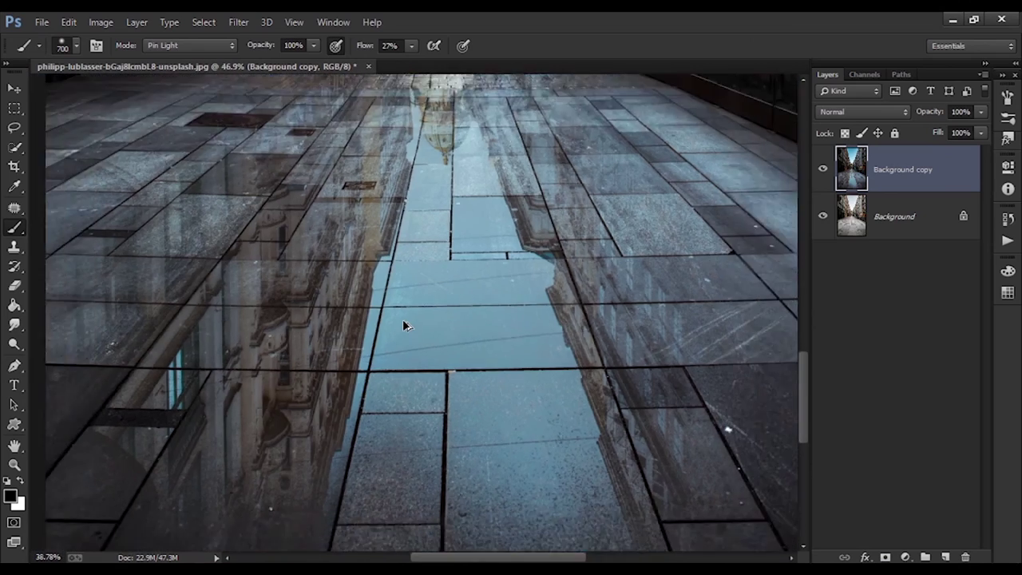
scroll(403, 318, down, 1)
scroll(405, 316, up, 3)
scroll(444, 413, up, 2)
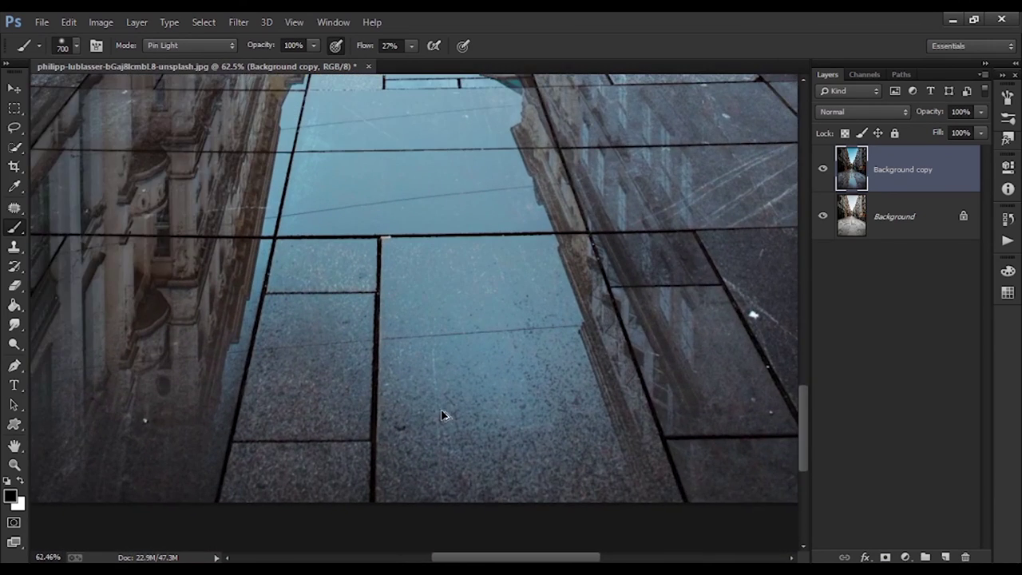
scroll(431, 403, up, 2)
scroll(330, 267, down, 2)
scroll(384, 250, down, 2)
scroll(451, 258, down, 2)
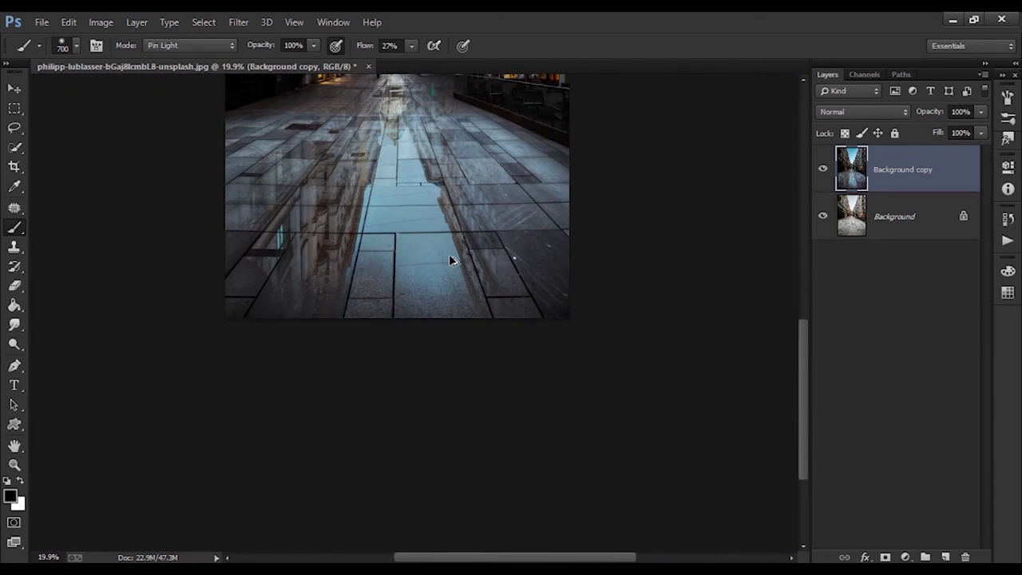
scroll(420, 209, down, 1)
scroll(421, 209, up, 1)
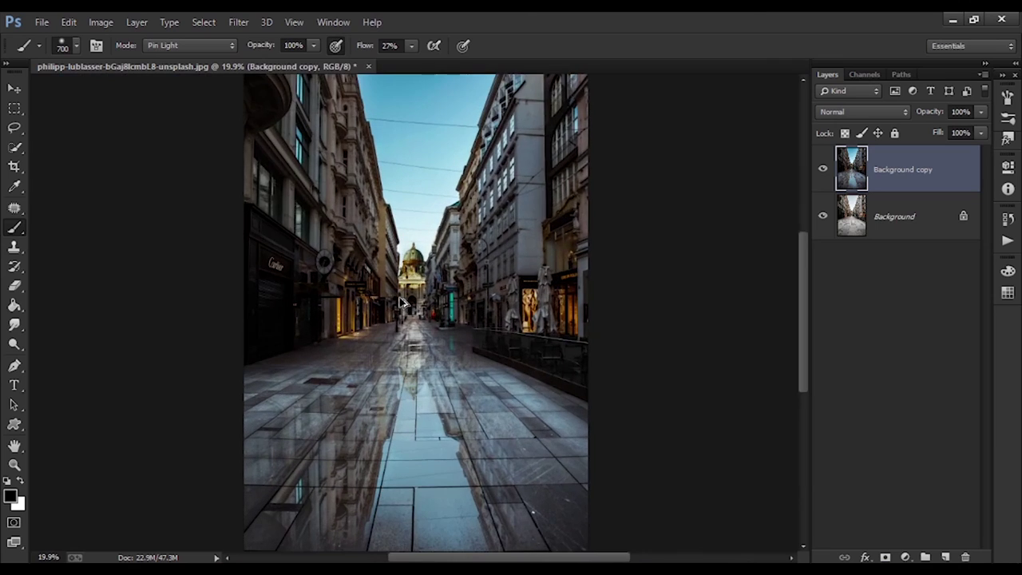
click(823, 173)
click(823, 172)
click(823, 173)
click(823, 172)
scroll(393, 373, down, 2)
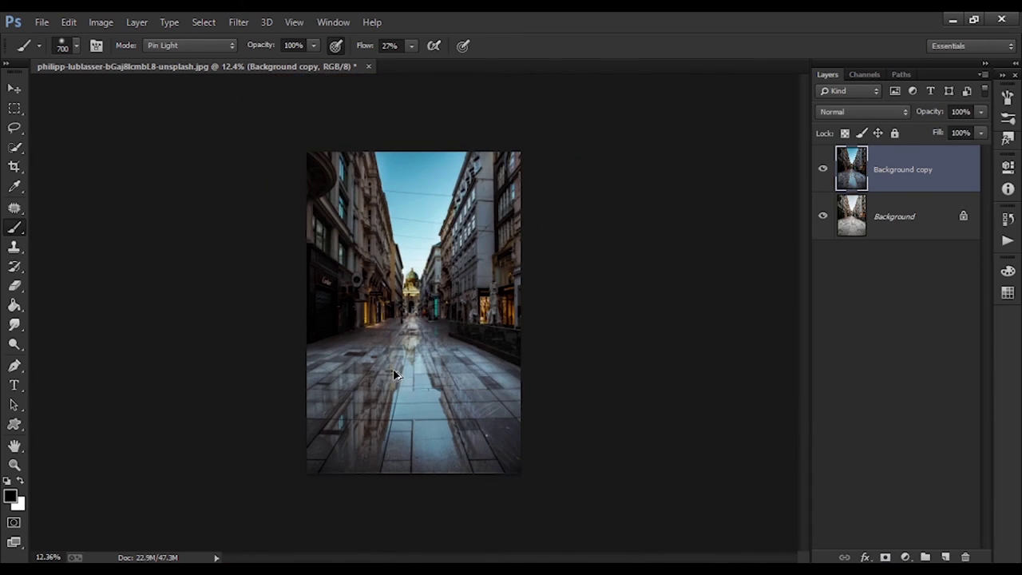